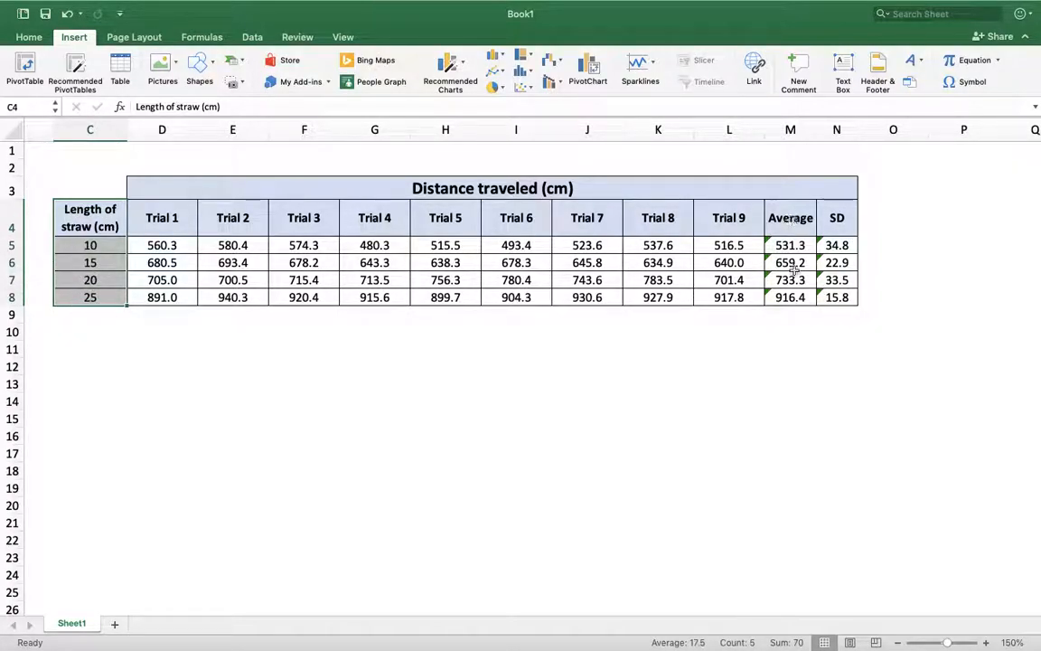
# - Insert a clustered column chart from the Length of straw (C4:C8) and Average (M4:M8) columns and place it below the table
pyautogui.moveTo(793, 216); pyautogui.dragTo(790, 296)
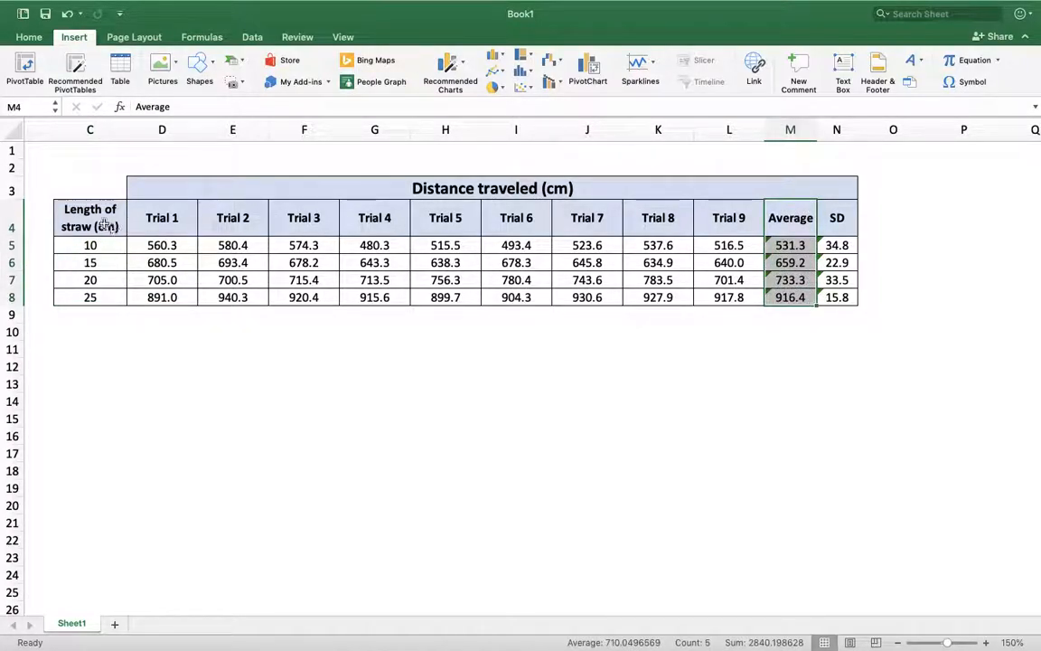
pyautogui.moveTo(105, 226); pyautogui.dragTo(102, 298)
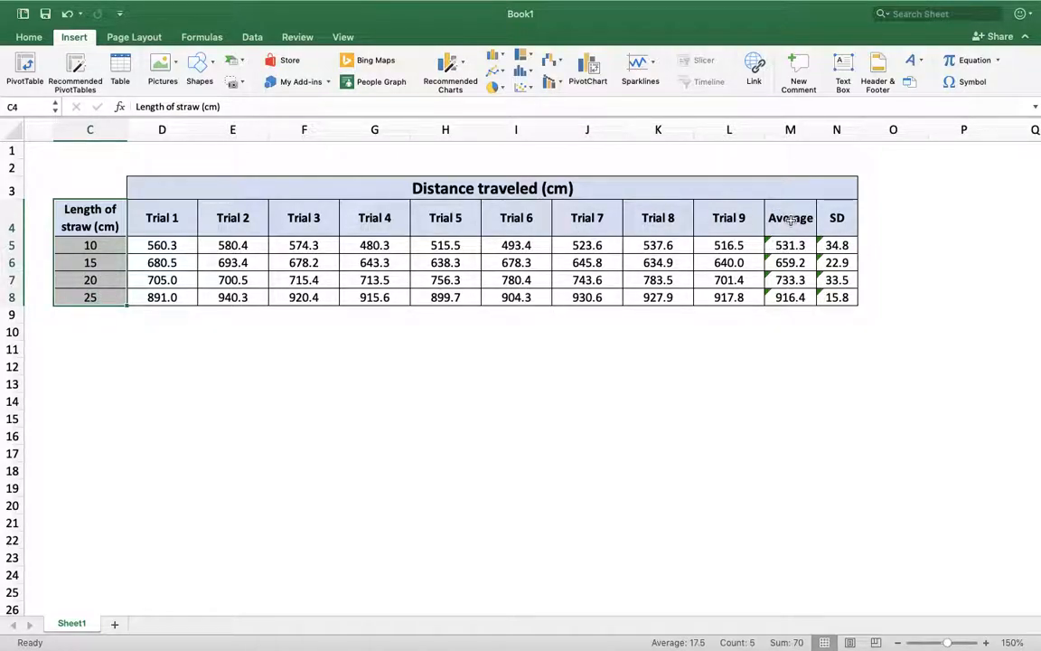
pyautogui.keyDown('ctrl'); pyautogui.moveTo(790, 220); pyautogui.dragTo(792, 298); pyautogui.keyUp('ctrl')
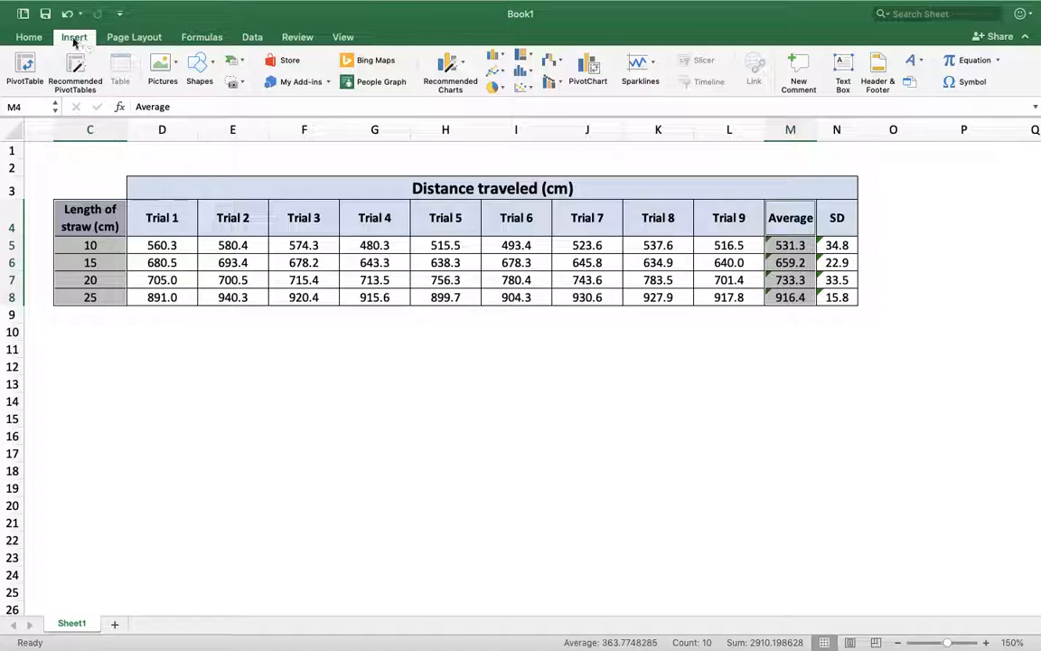
pyautogui.click(27, 39)
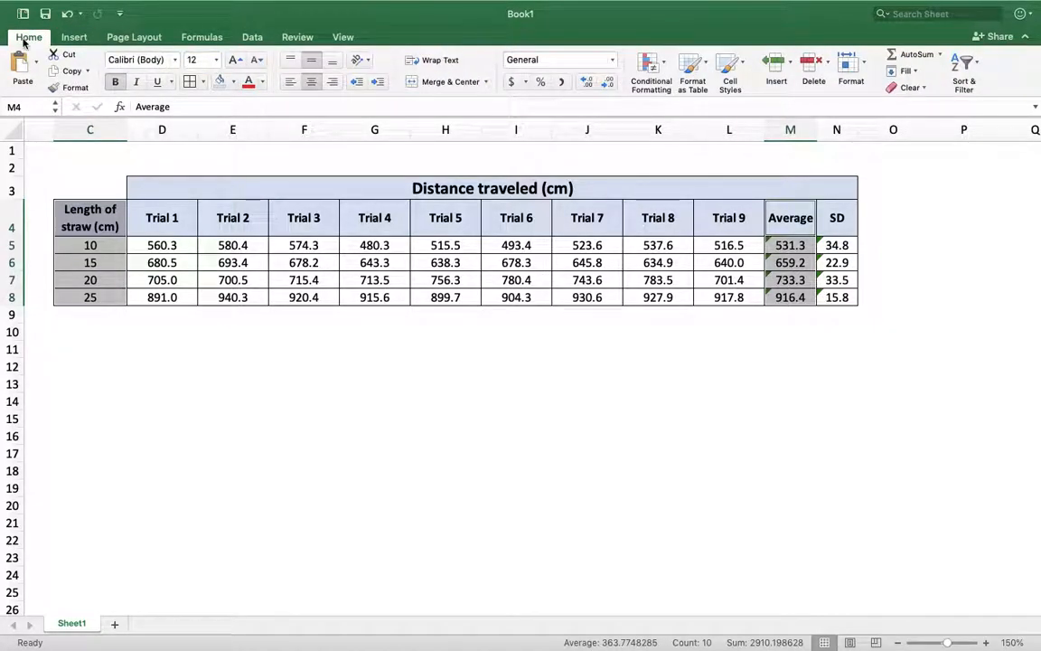
pyautogui.click(76, 38)
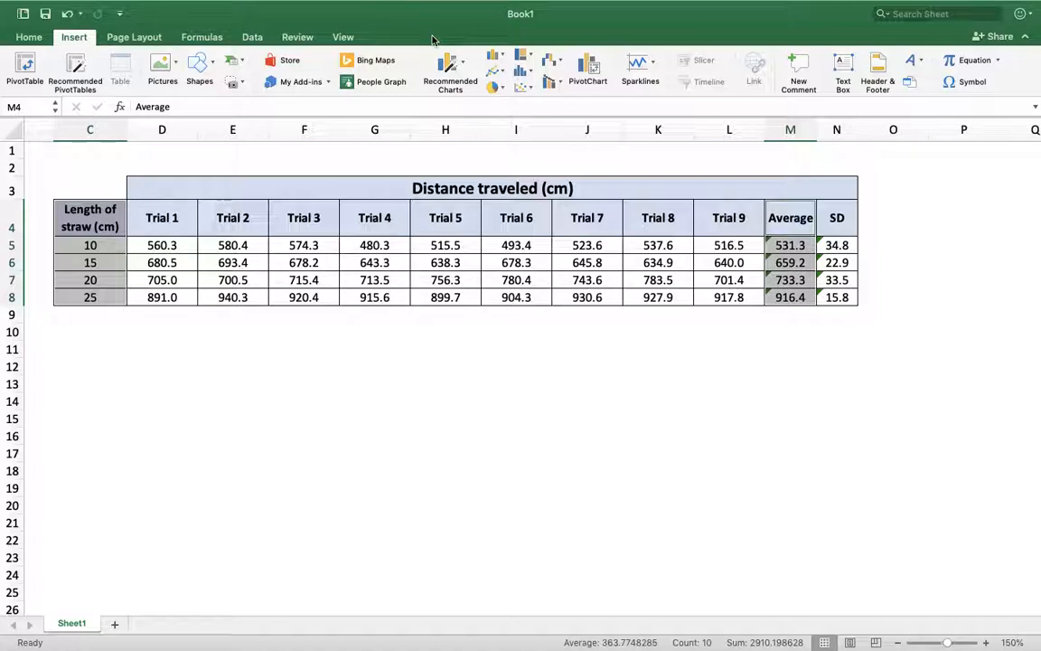
pyautogui.click(464, 73)
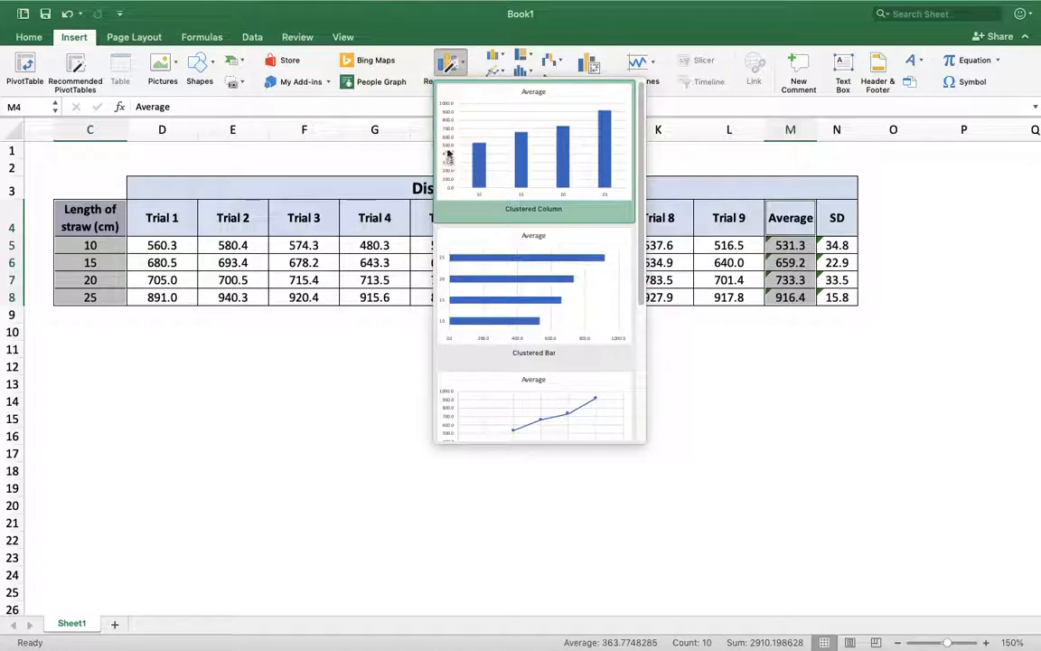
pyautogui.click(562, 184)
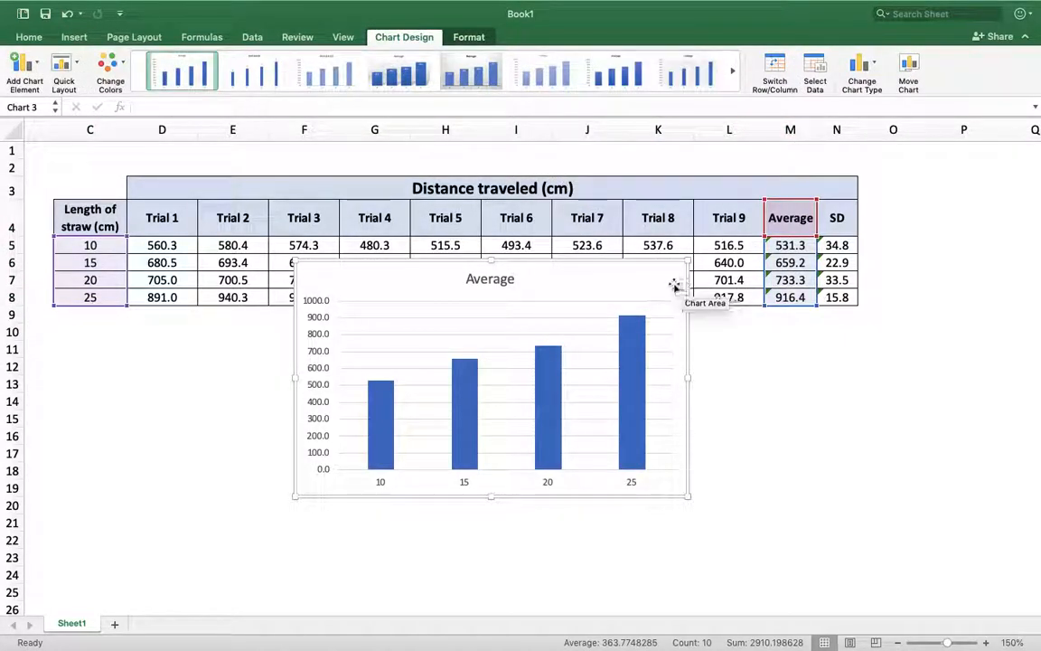
pyautogui.moveTo(671, 281); pyautogui.dragTo(654, 355)
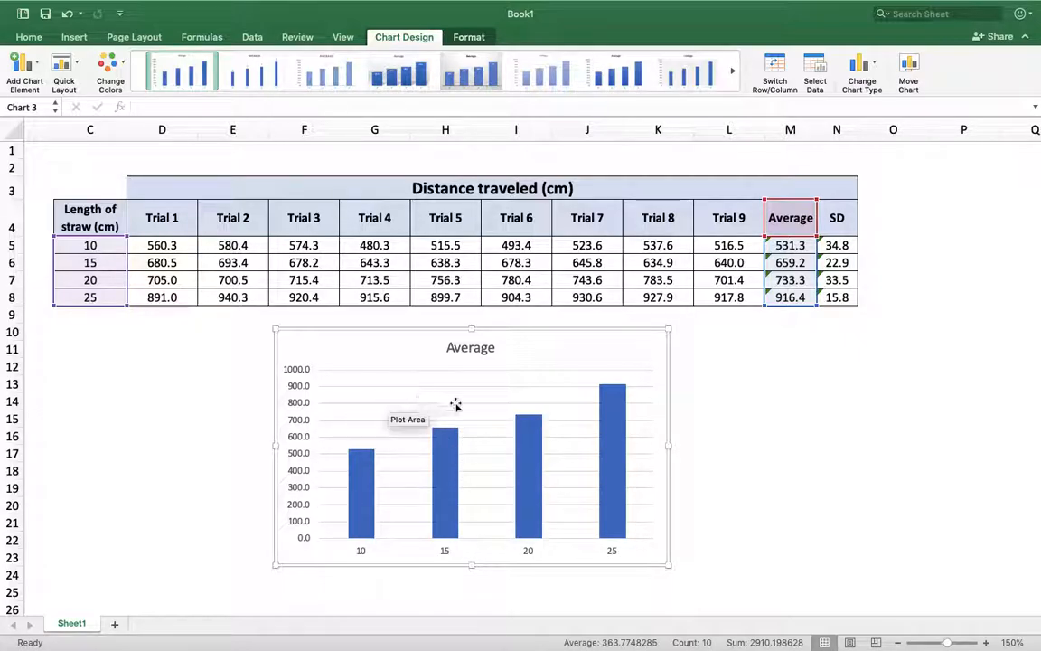
pyautogui.rightClick(364, 471)
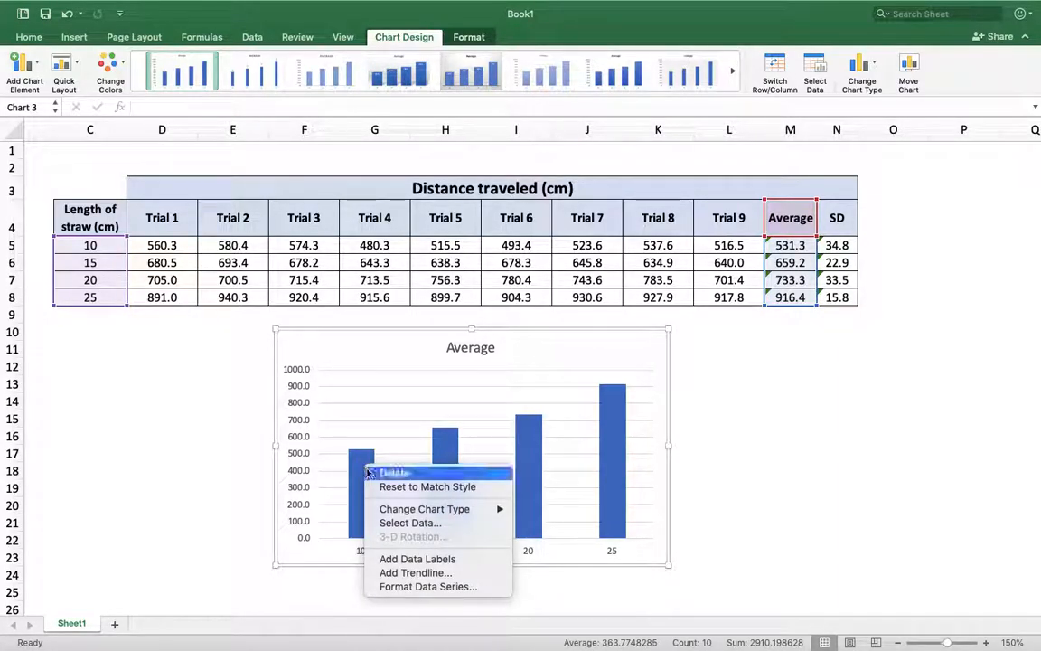
pyautogui.click(407, 522)
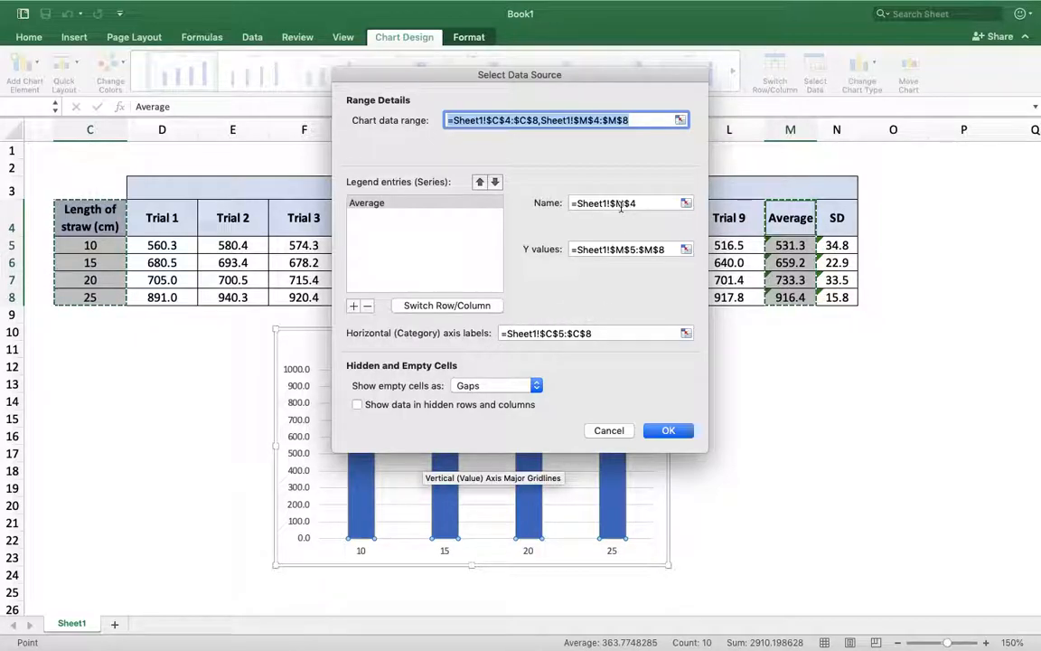
pyautogui.moveTo(614, 78); pyautogui.dragTo(610, 161)
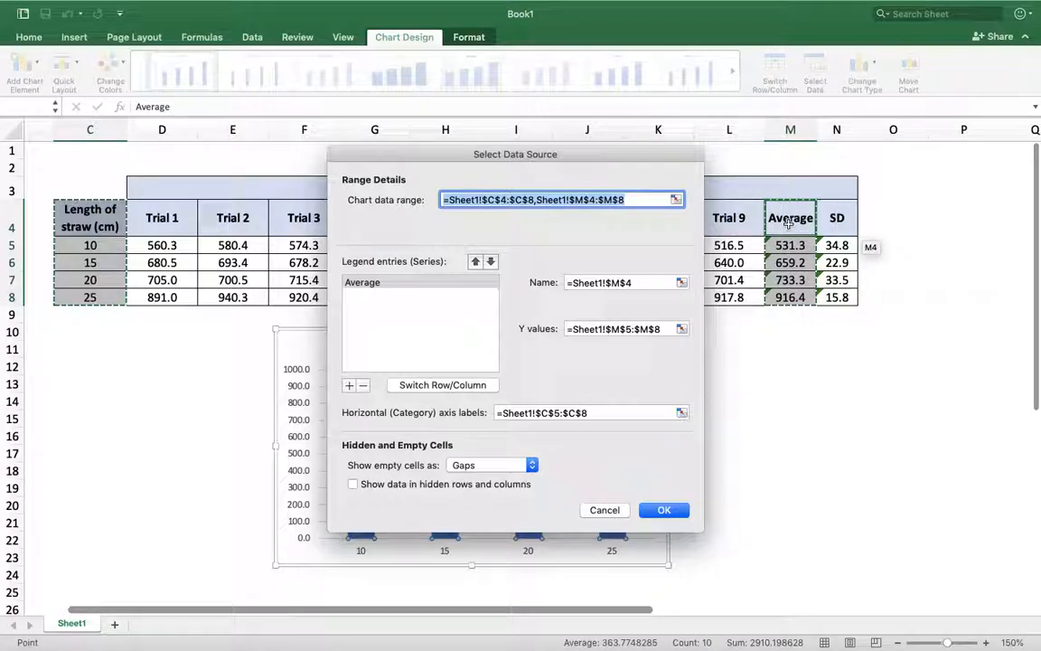
pyautogui.click(644, 283)
pyautogui.moveTo(644, 283); pyautogui.dragTo(560, 282)
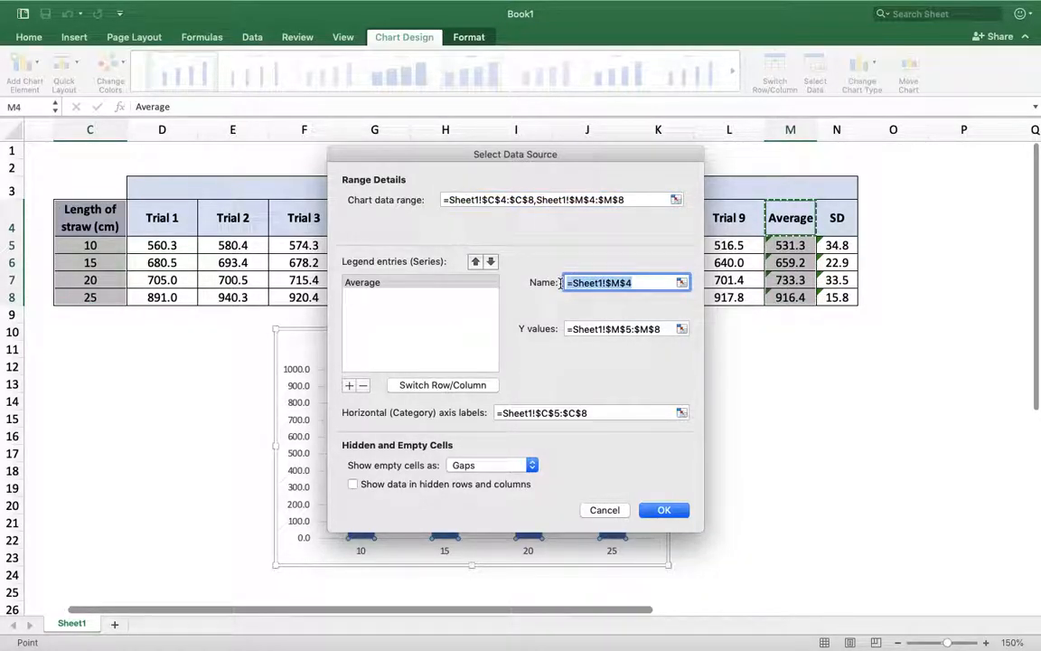
pyautogui.write('Distance Traveled')
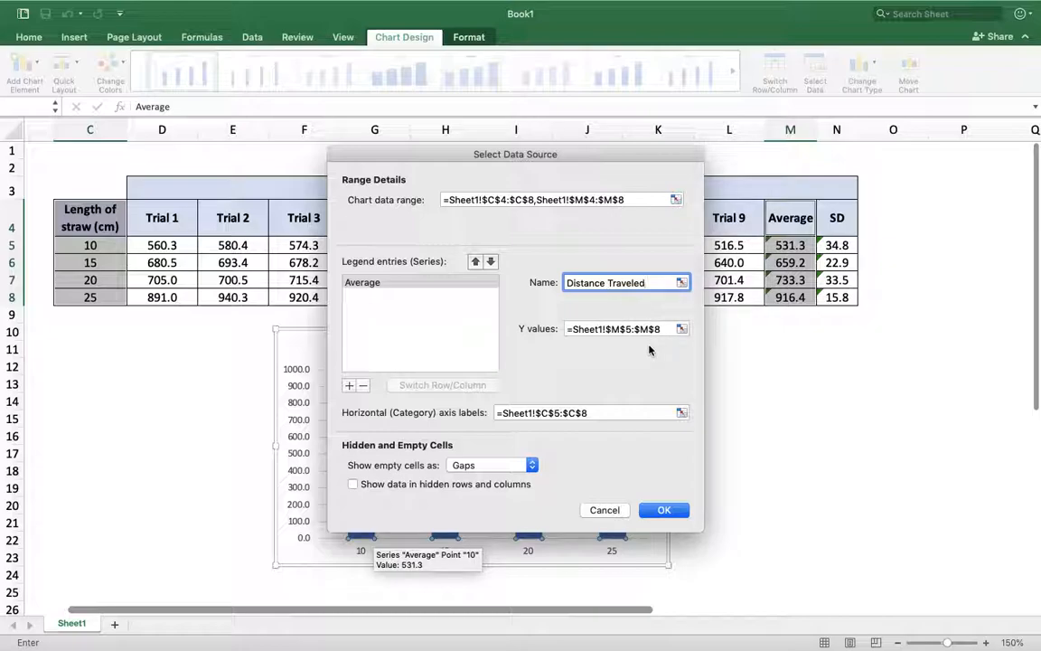
pyautogui.click(681, 329)
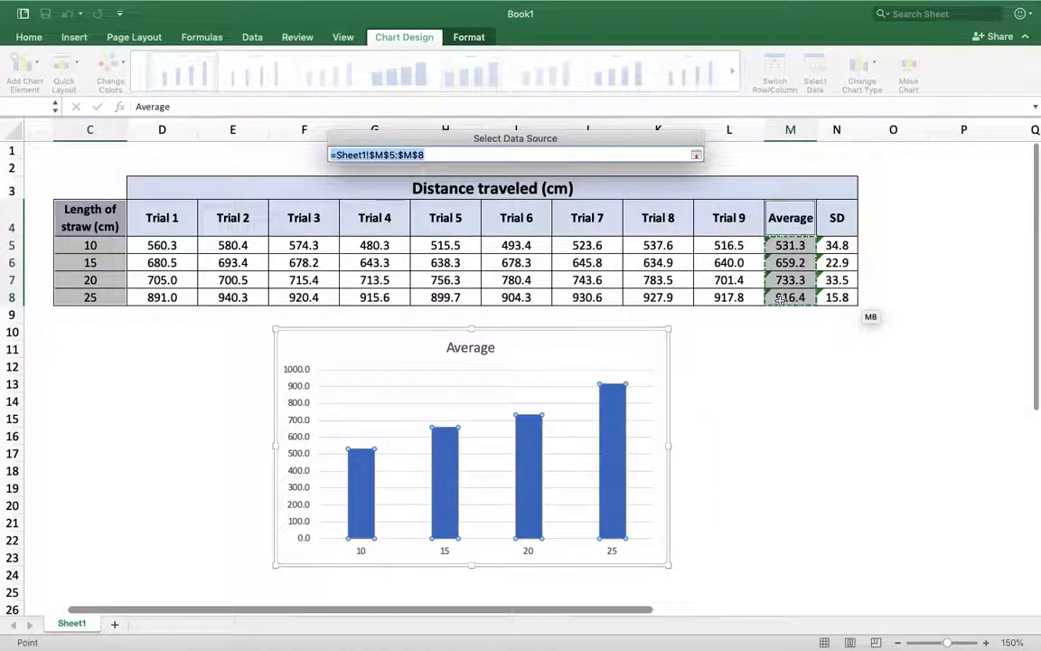
pyautogui.press('Escape')
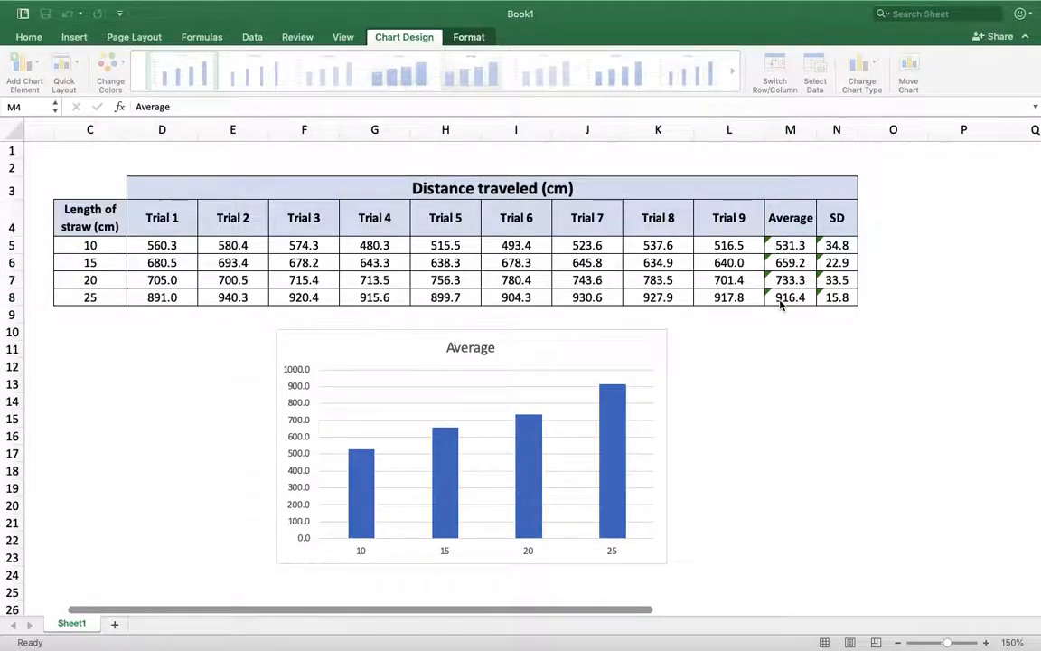
pyautogui.press('Escape')
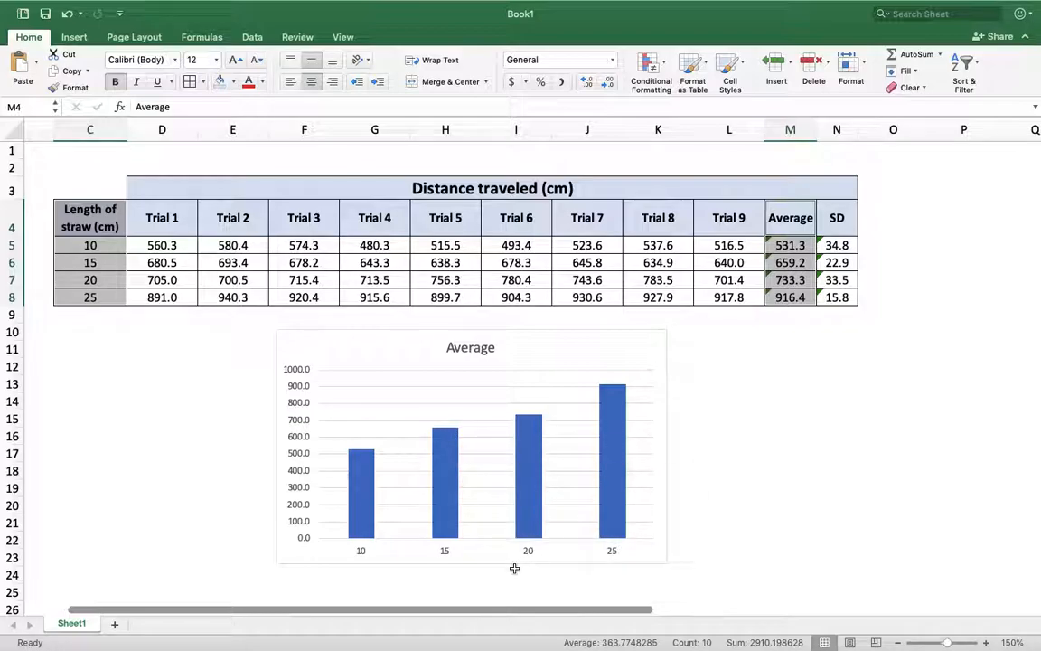
# - Delete the "Average" title from the column chart
pyautogui.click(464, 349)
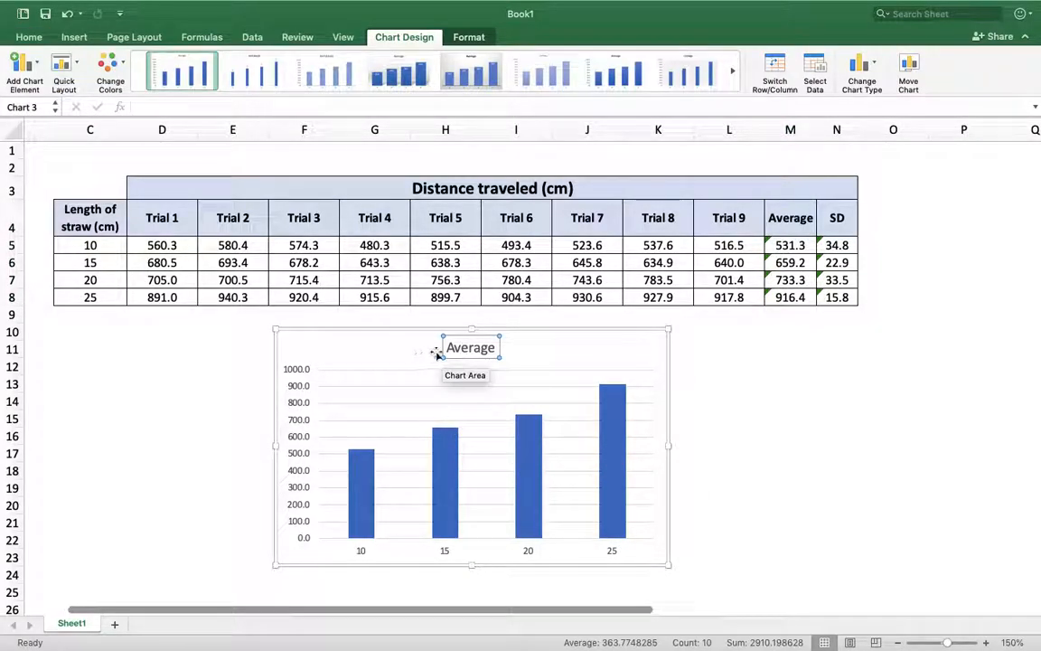
pyautogui.press('Delete')
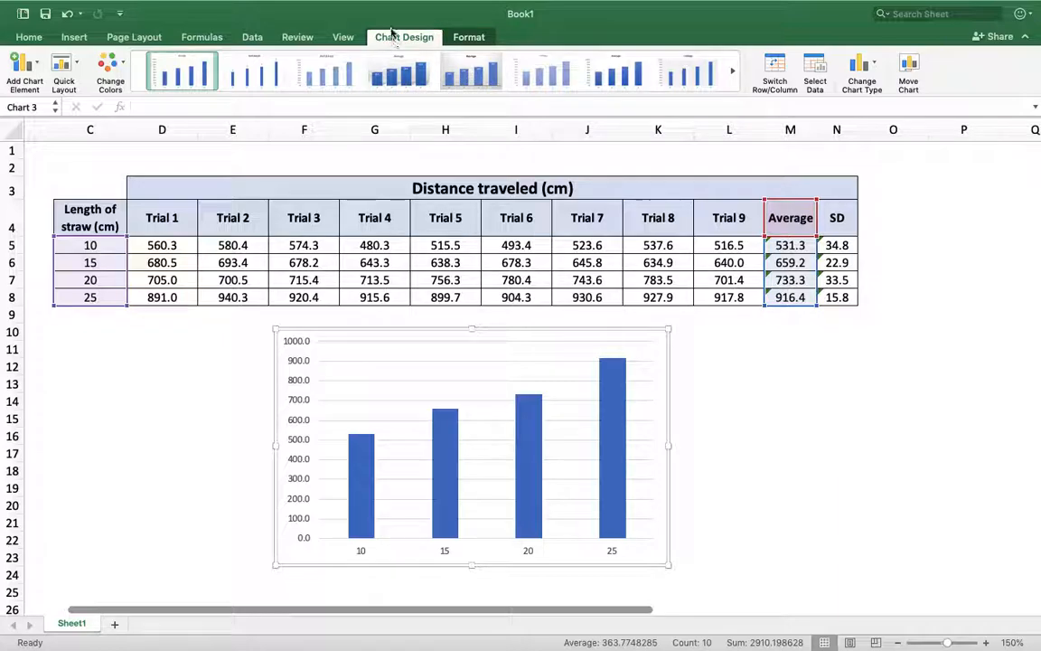
pyautogui.click(124, 404)
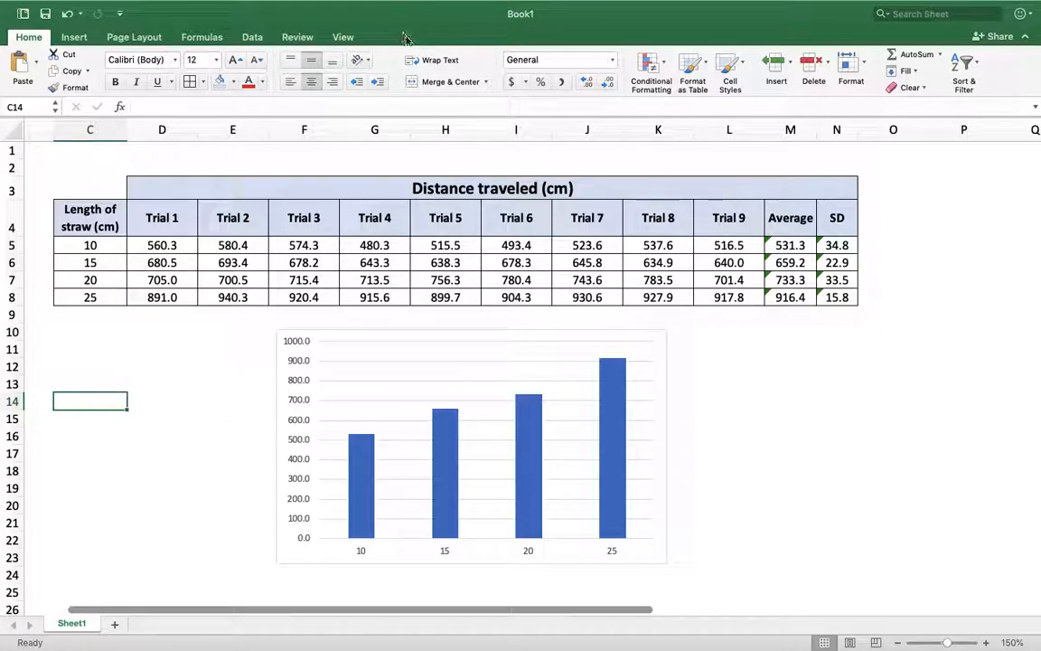
# - Add a primary horizontal axis title to the chart reading "Length of Straw (cm)"
pyautogui.click(361, 371)
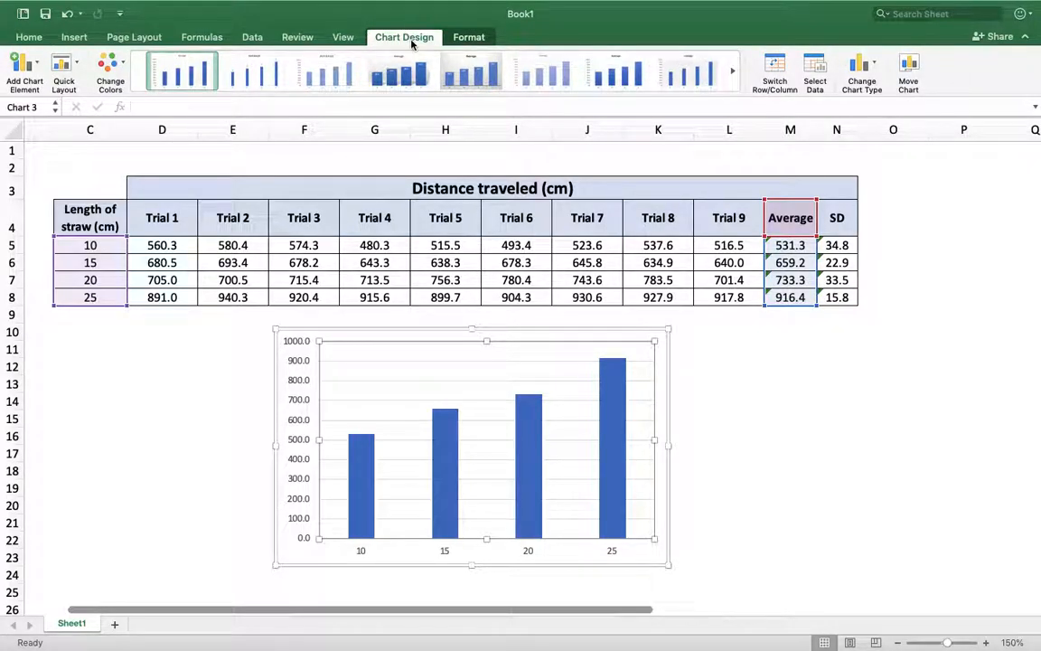
pyautogui.click(476, 37)
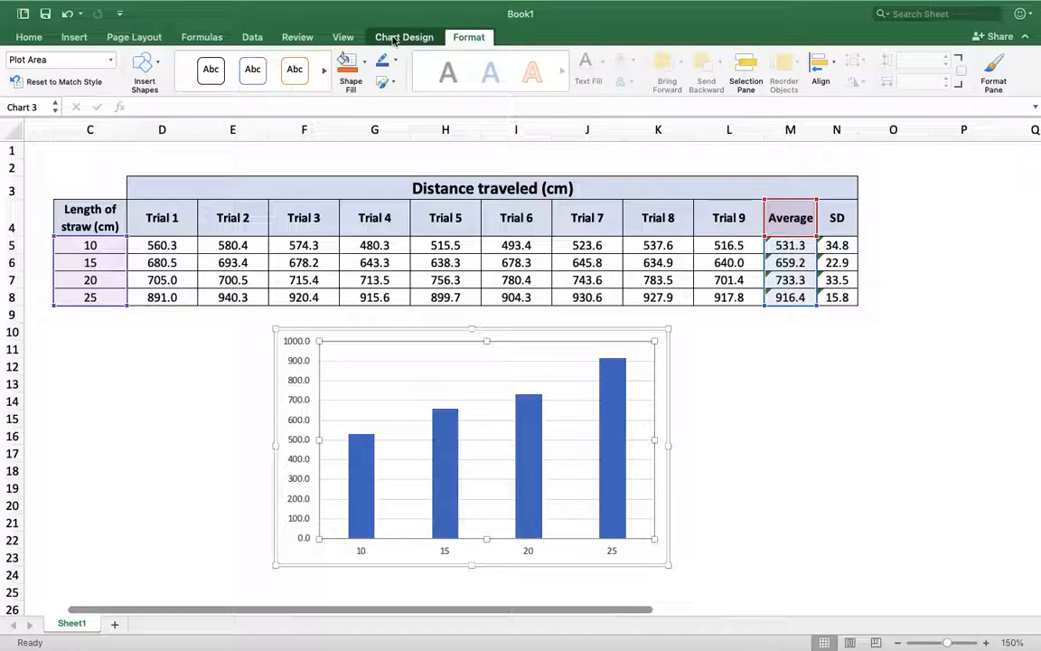
pyautogui.click(394, 38)
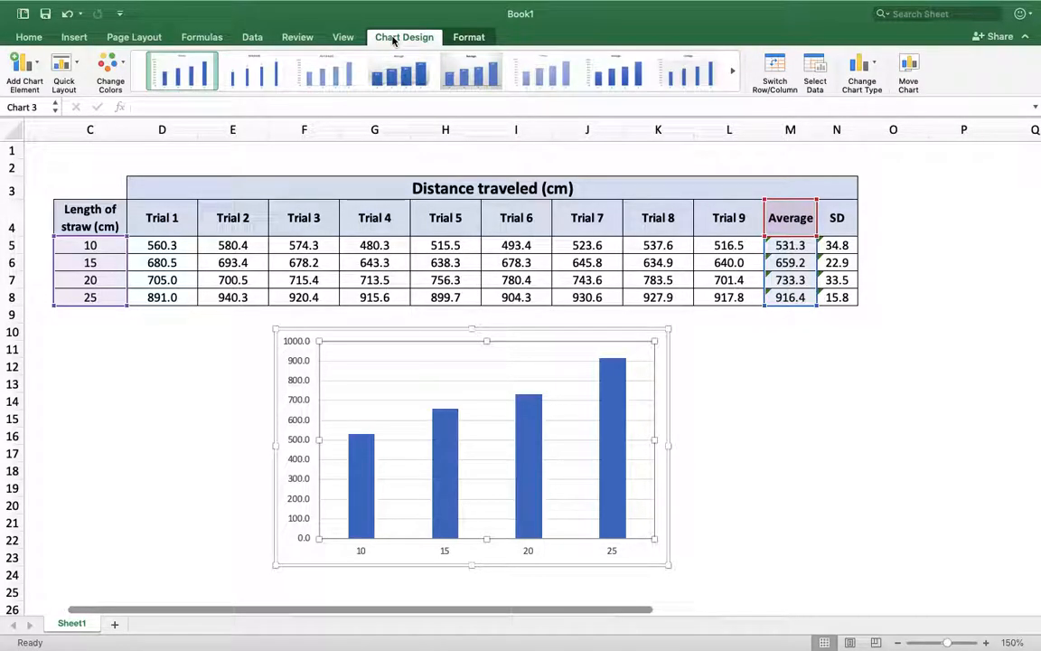
pyautogui.click(35, 70)
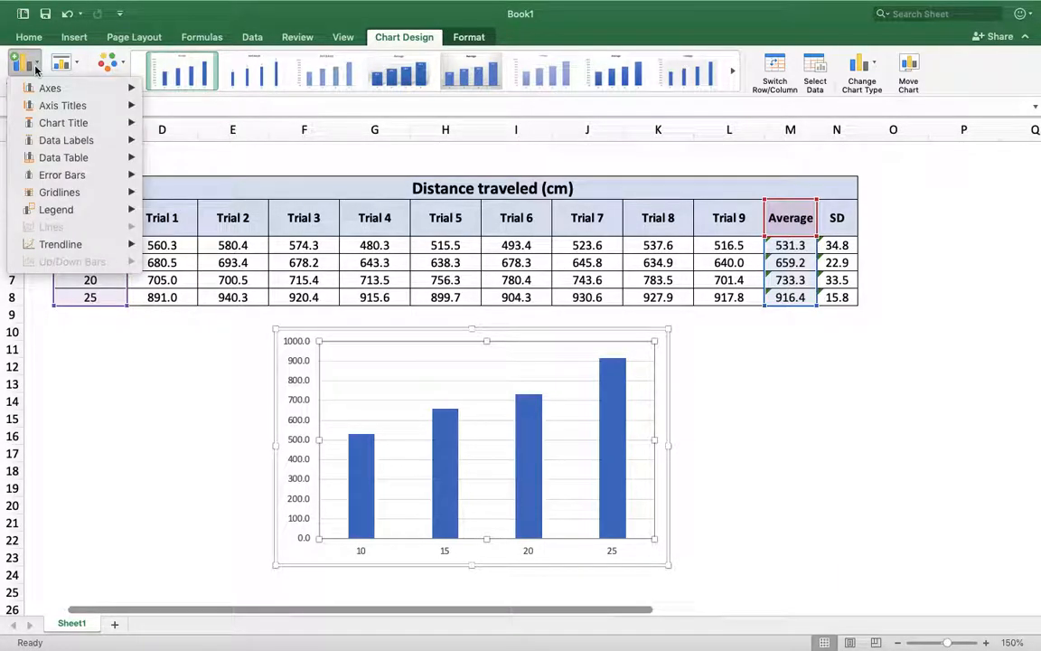
pyautogui.moveTo(47, 109)
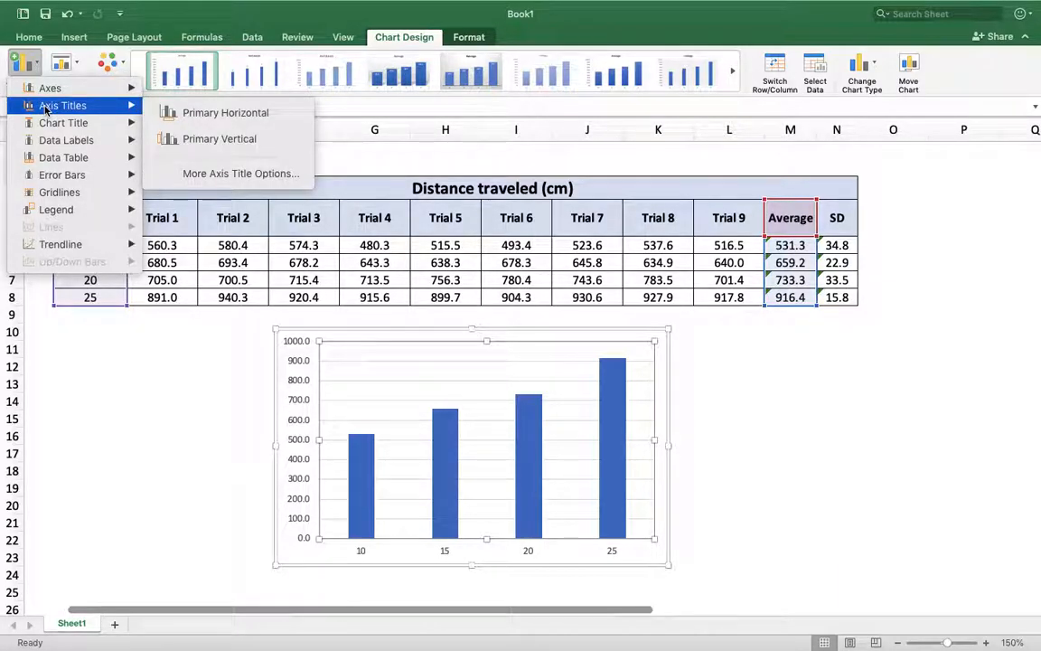
pyautogui.click(188, 114)
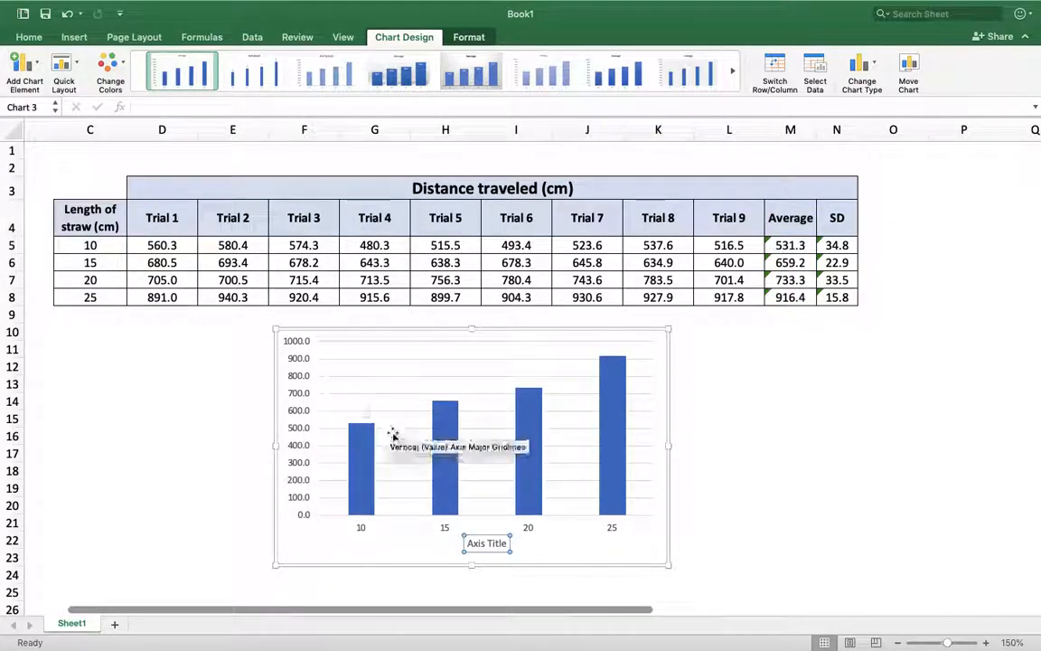
pyautogui.tripleClick(482, 543)
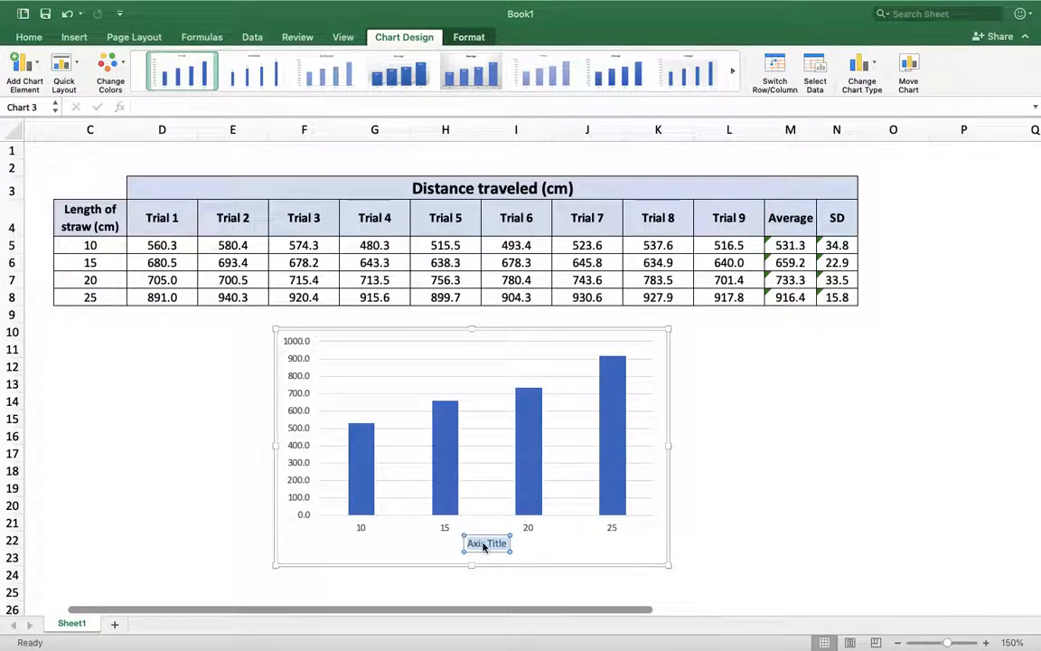
pyautogui.write('Length of Straw')
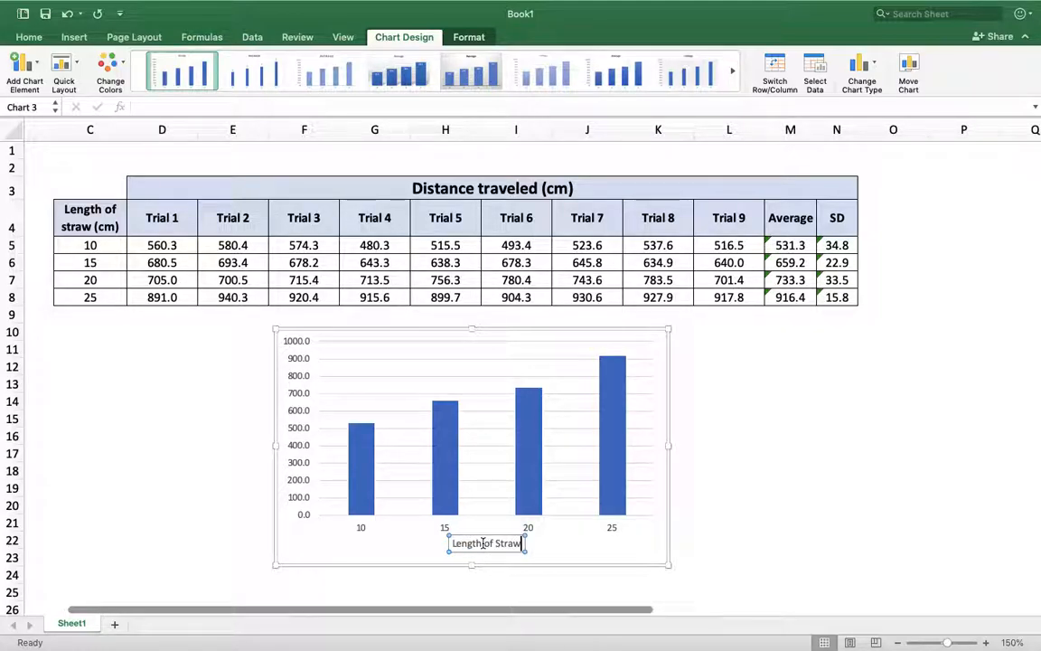
pyautogui.write(' (cm)')
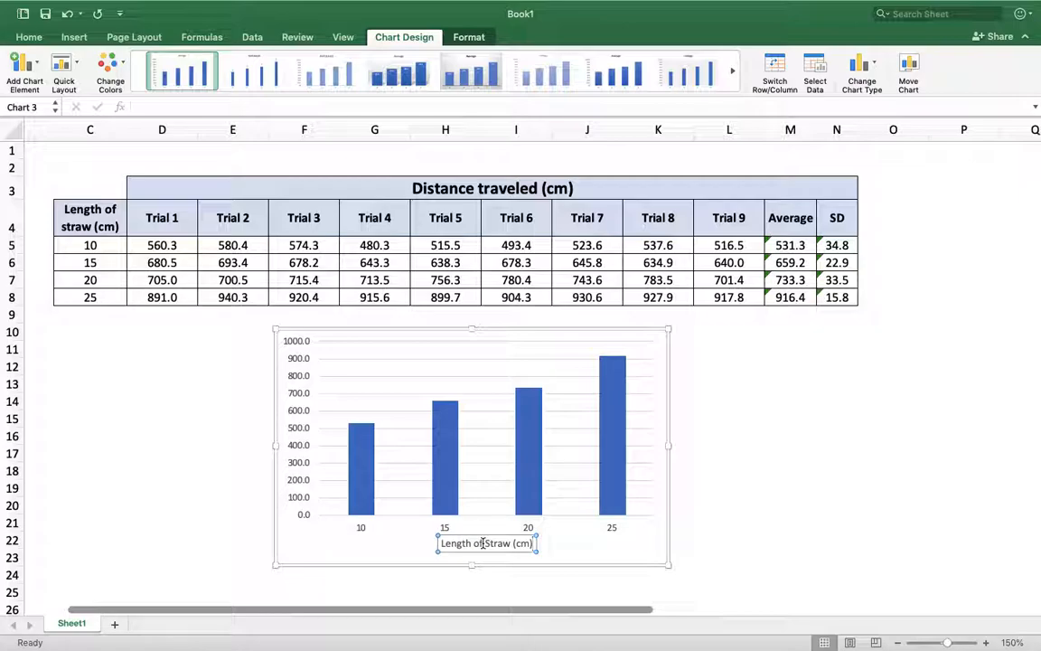
pyautogui.click(350, 553)
# - Add a primary vertical axis title to the chart reading "Distance Traveled (cm)"
pyautogui.click(34, 71)
pyautogui.moveTo(47, 112)
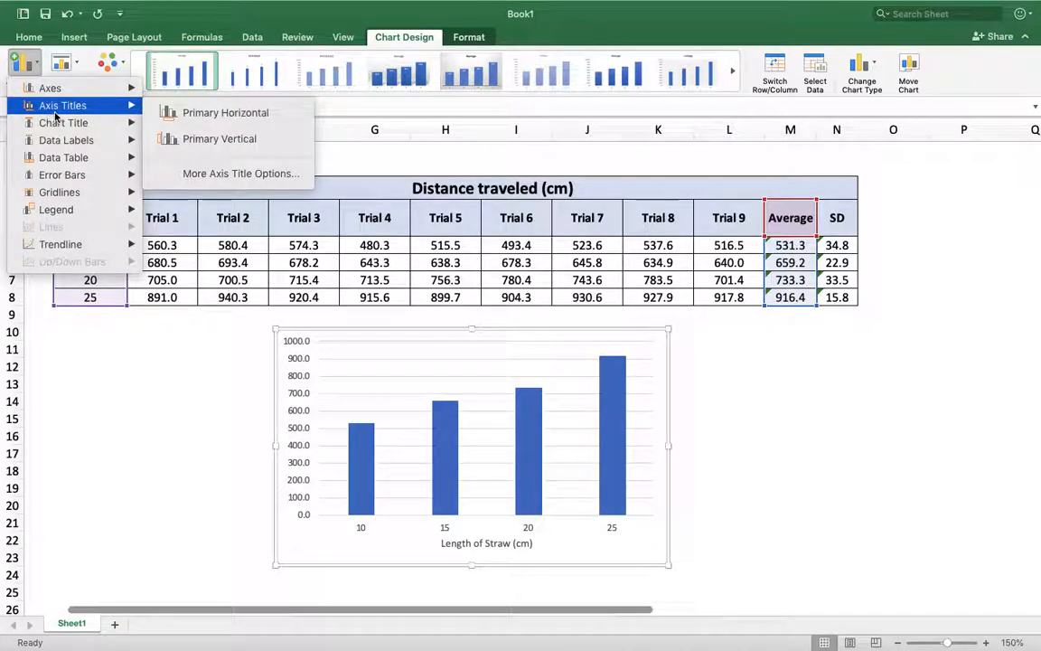
pyautogui.click(164, 138)
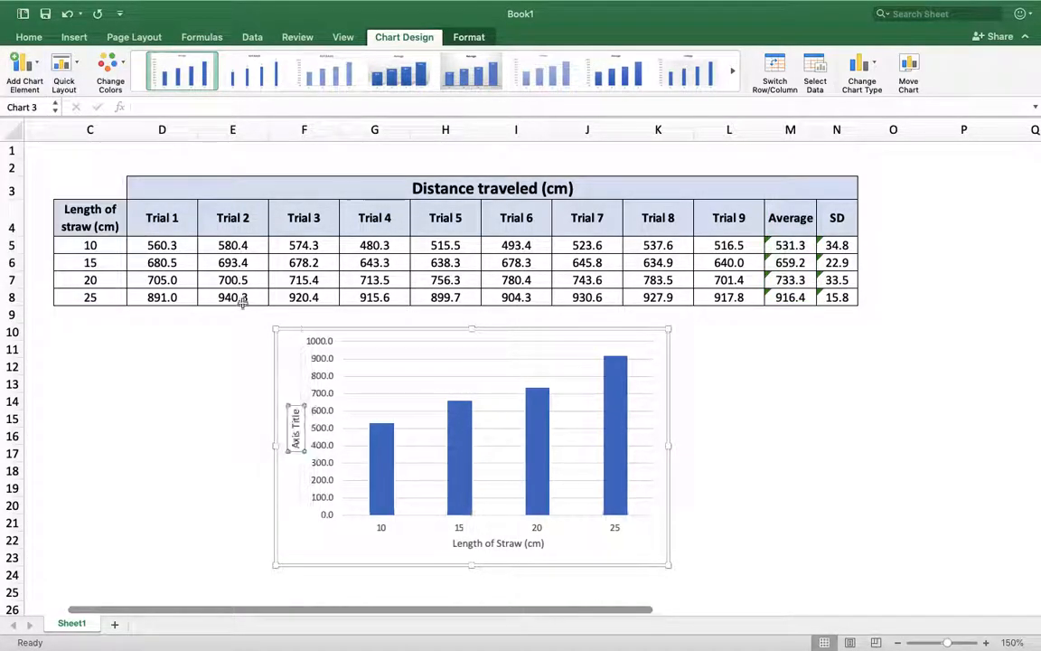
pyautogui.tripleClick(297, 442)
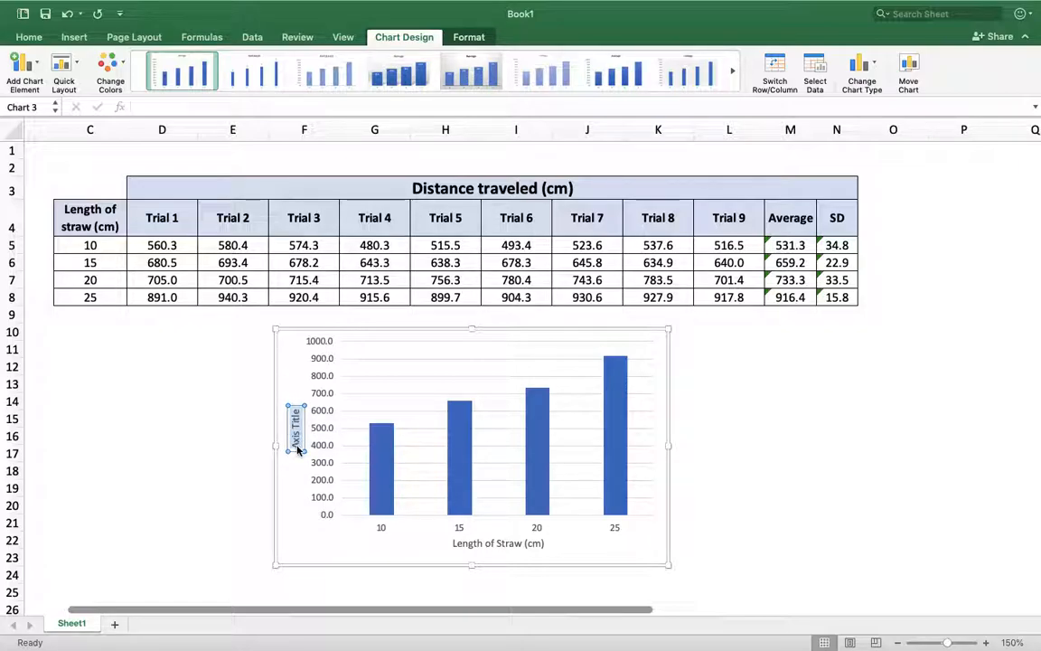
pyautogui.write('Distance')
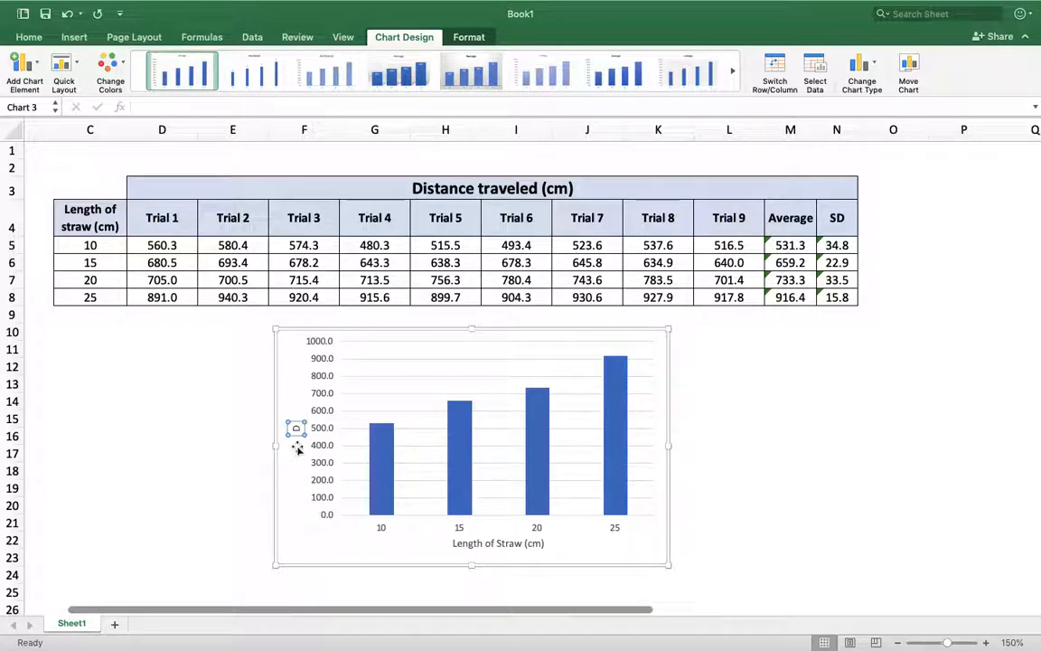
pyautogui.write(' Traveled (')
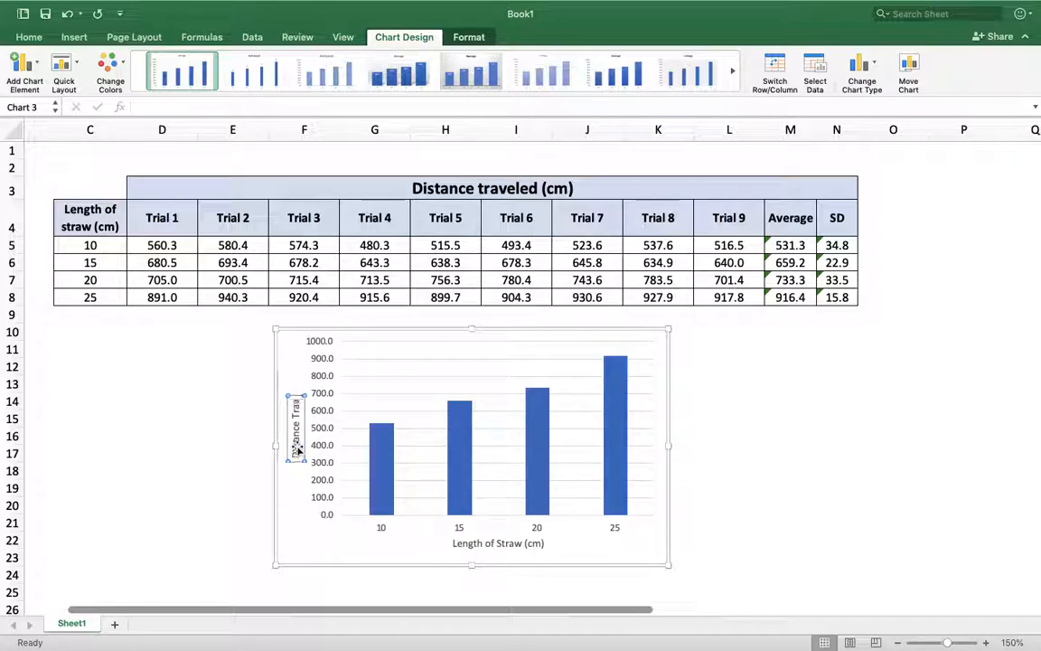
pyautogui.write('cm)')
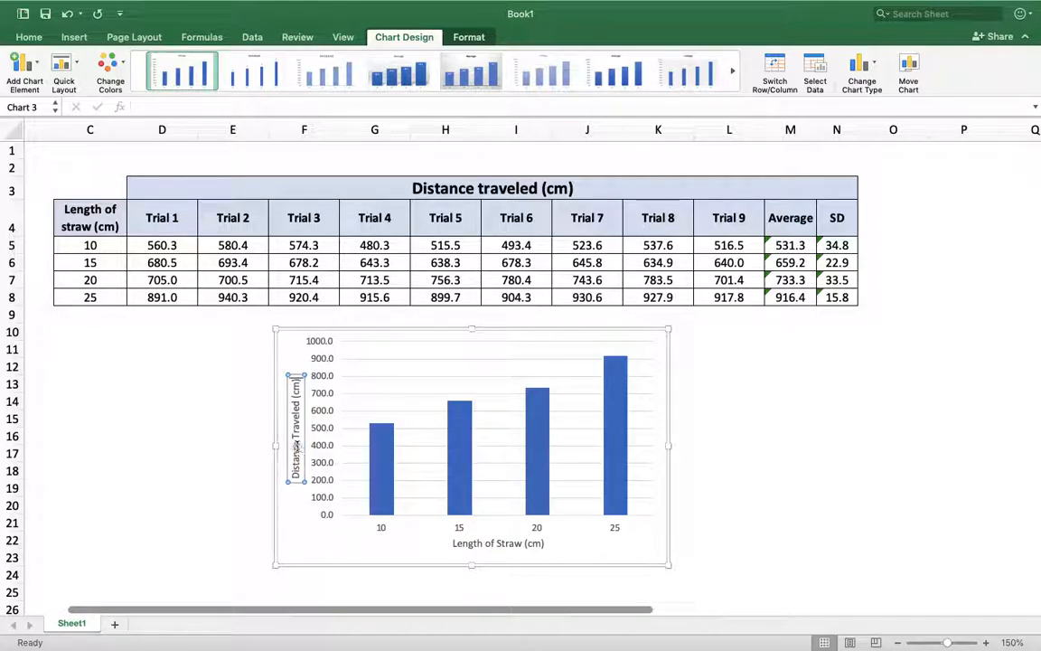
pyautogui.click(251, 535)
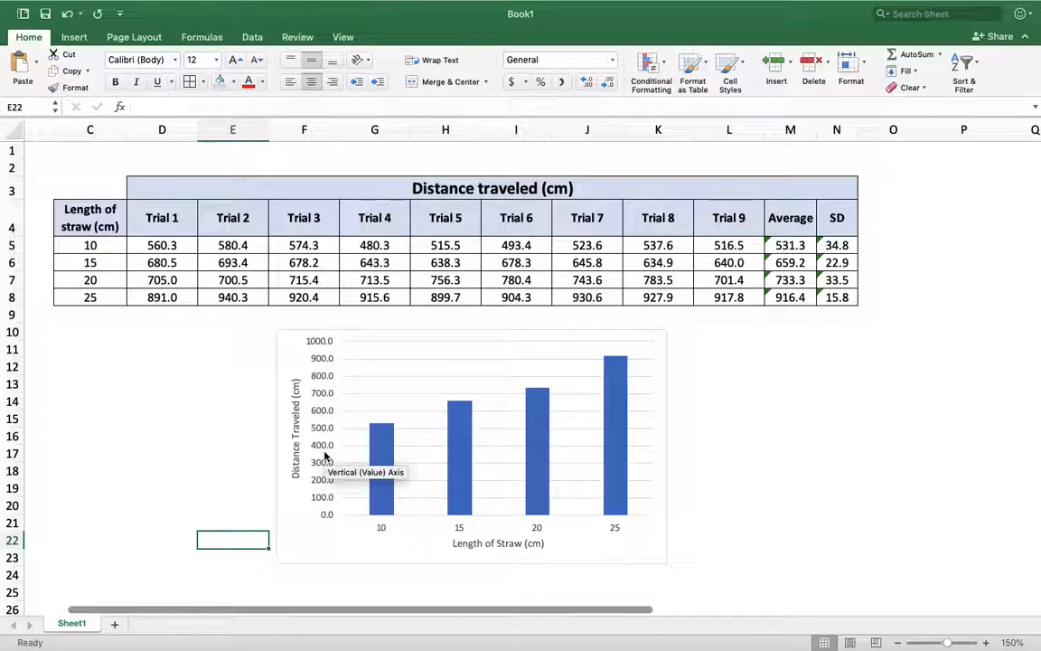
# - Open the chart's axis formatting options and review the horizontal axis settings and the vertical axis bounds and units
pyautogui.click(285, 513)
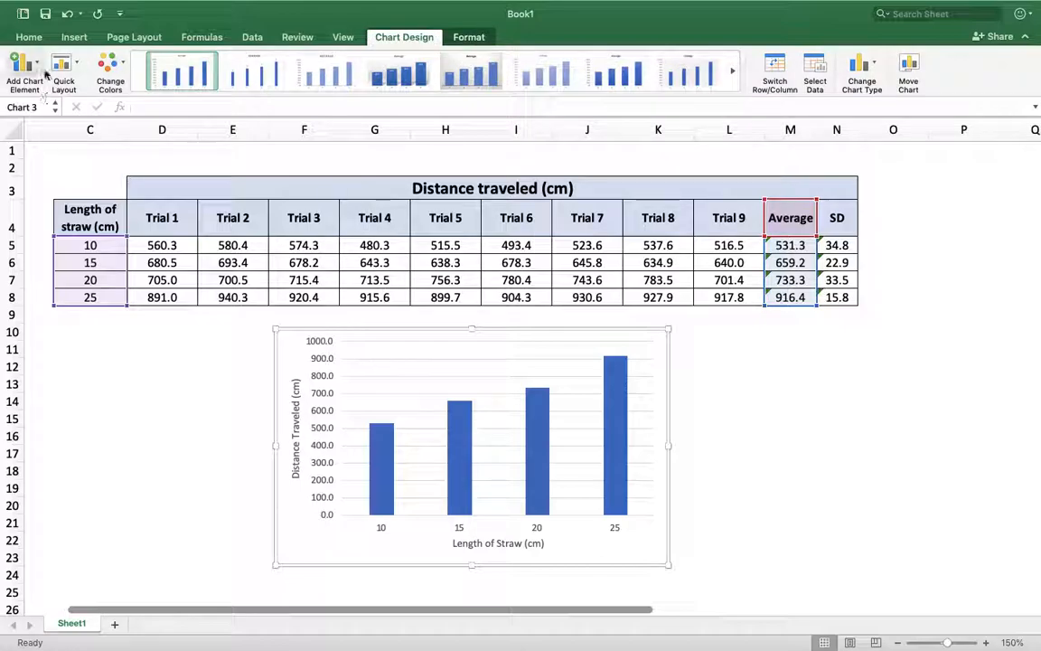
pyautogui.click(41, 65)
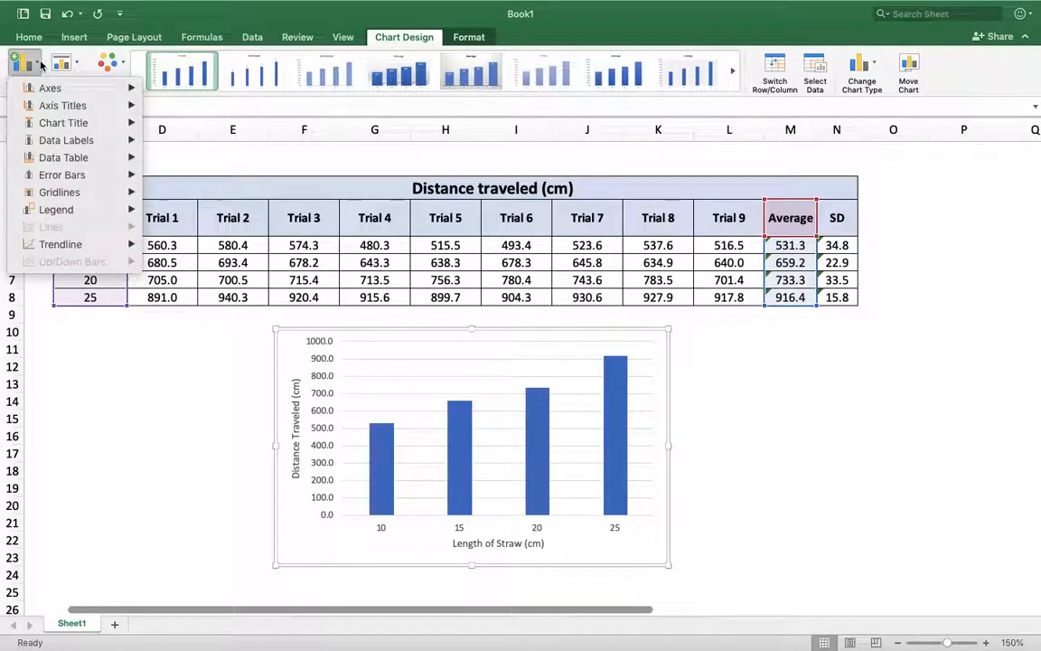
pyautogui.moveTo(49, 86)
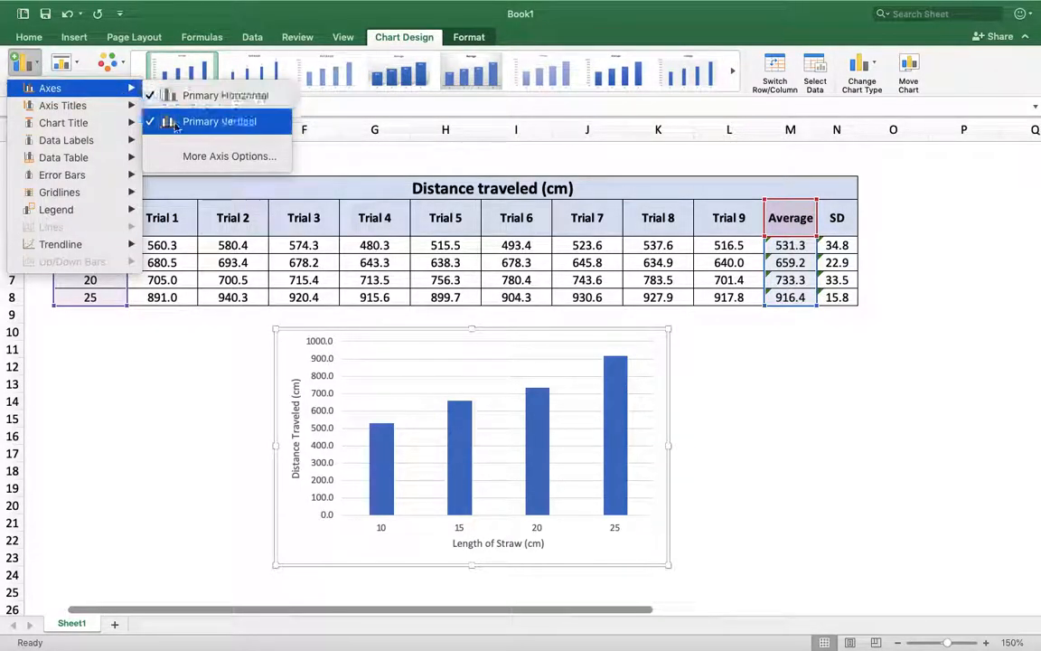
pyautogui.click(229, 156)
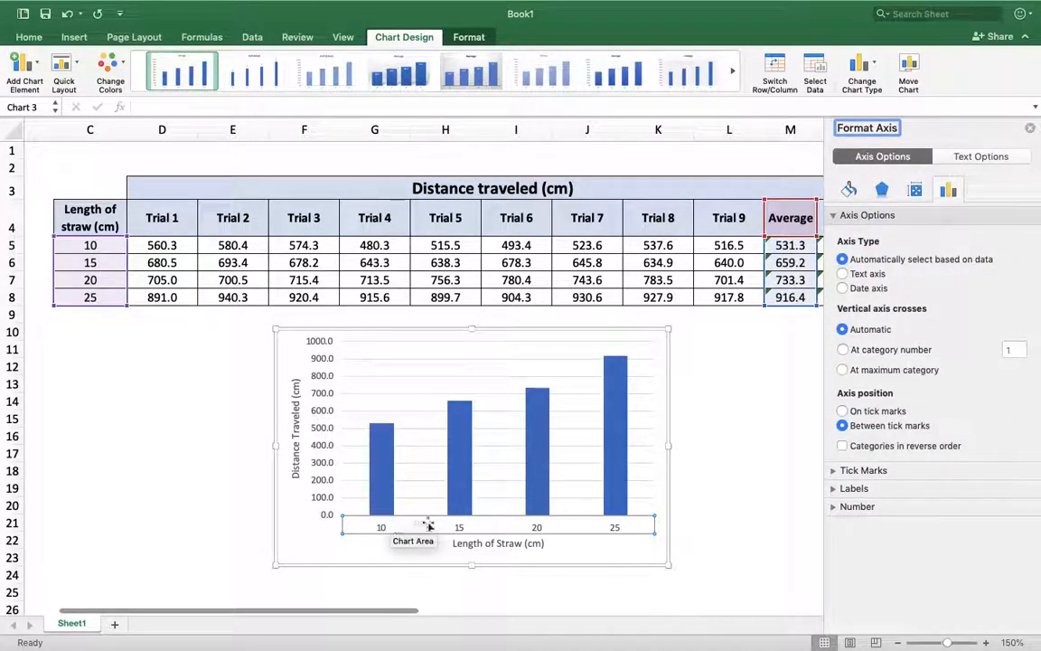
pyautogui.click(915, 190)
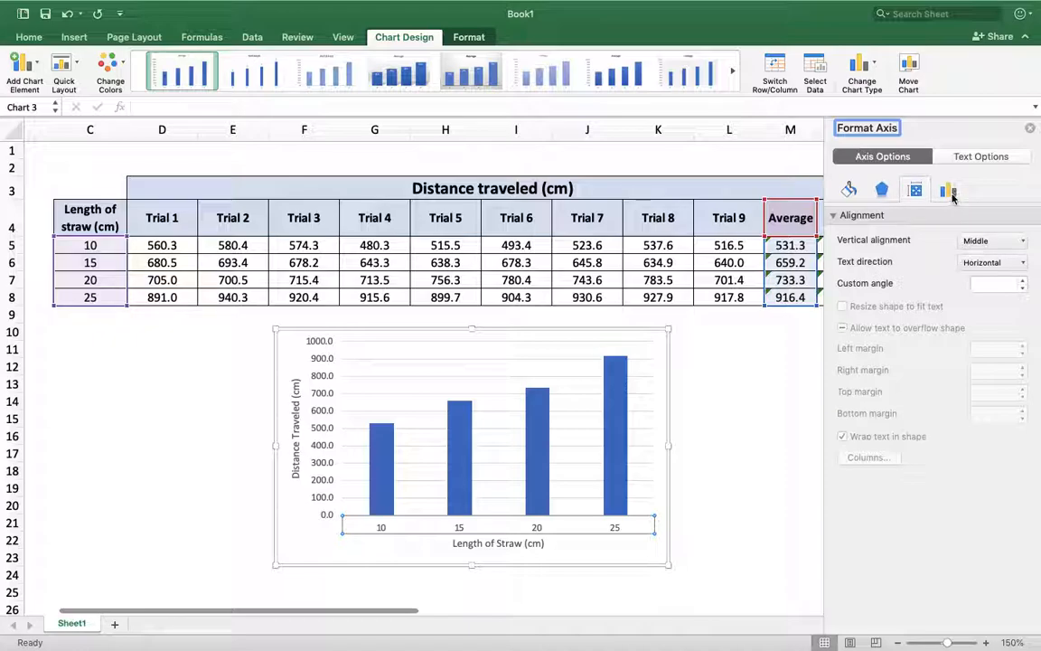
pyautogui.click(947, 192)
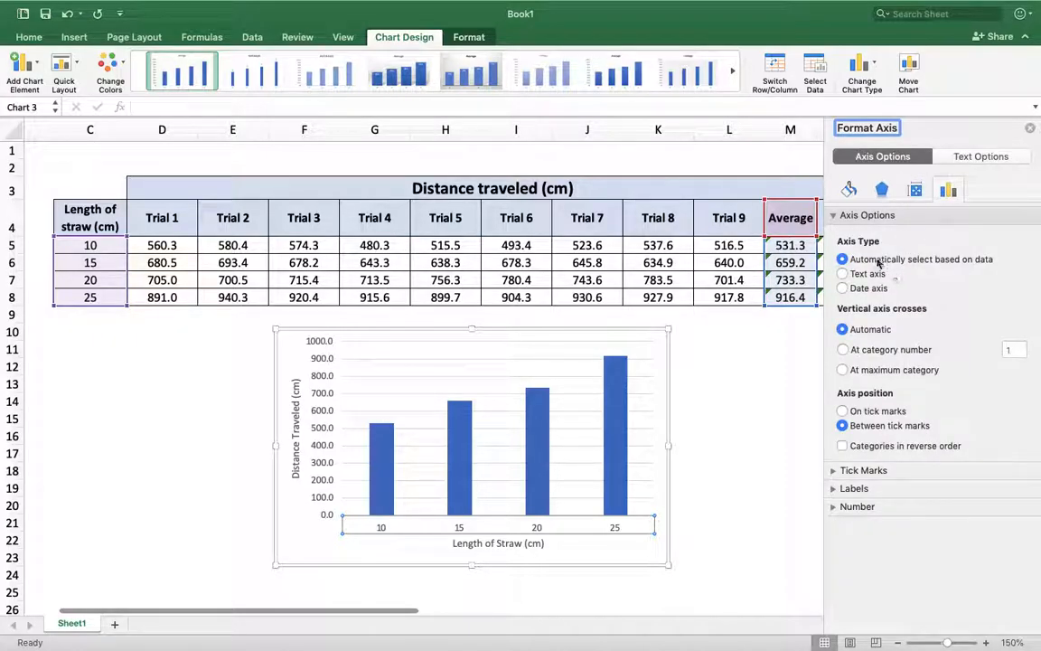
pyautogui.click(321, 402)
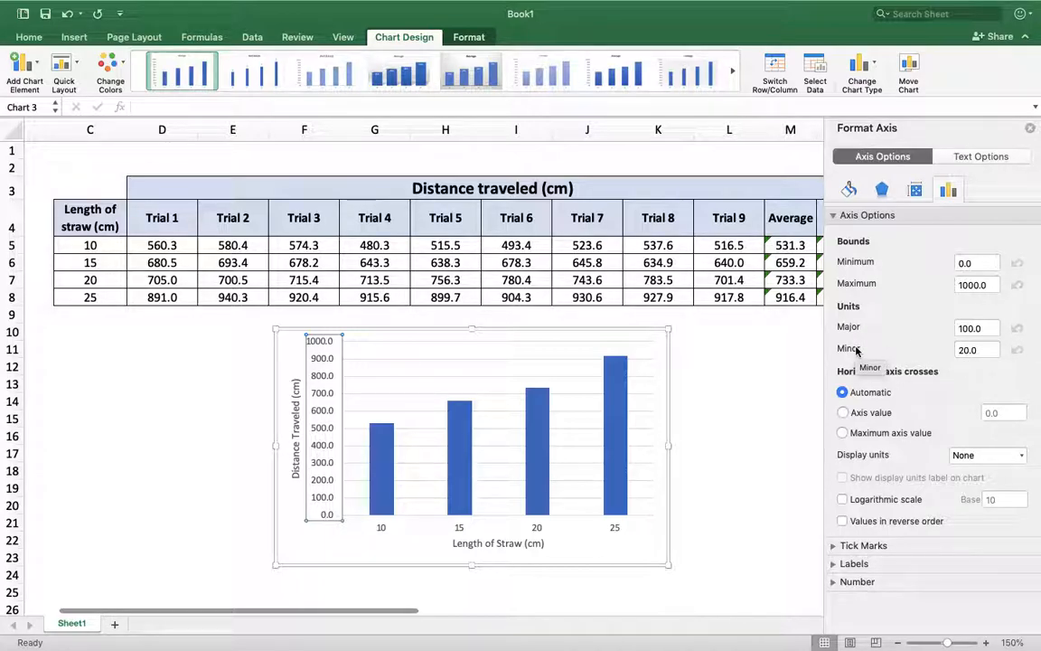
# - Add primary minor horizontal gridlines to the column chart
pyautogui.click(31, 69)
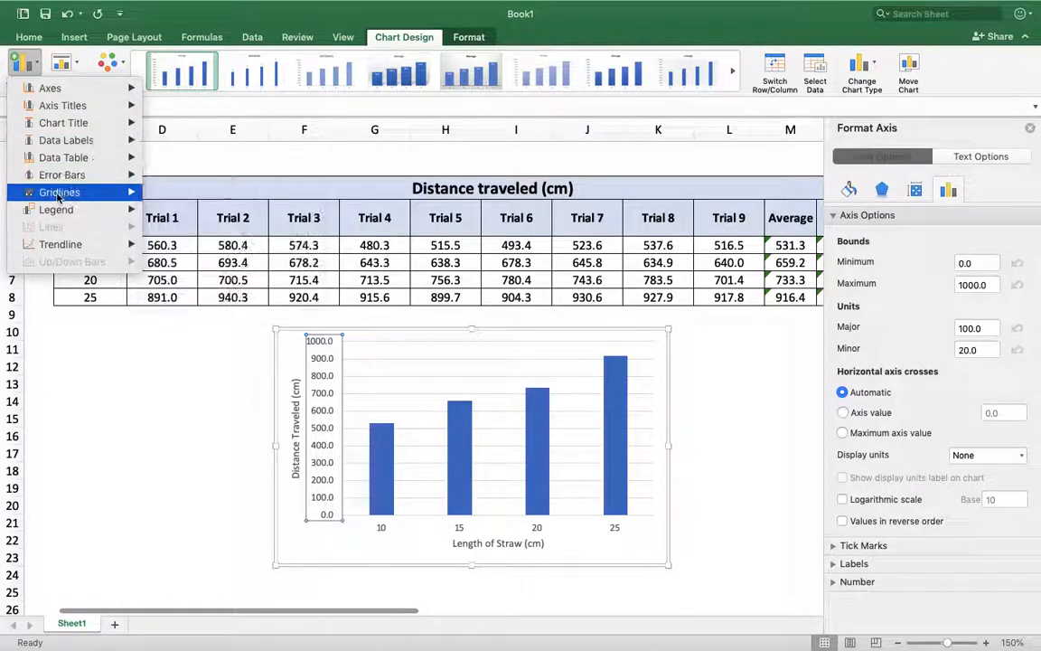
pyautogui.moveTo(127, 193)
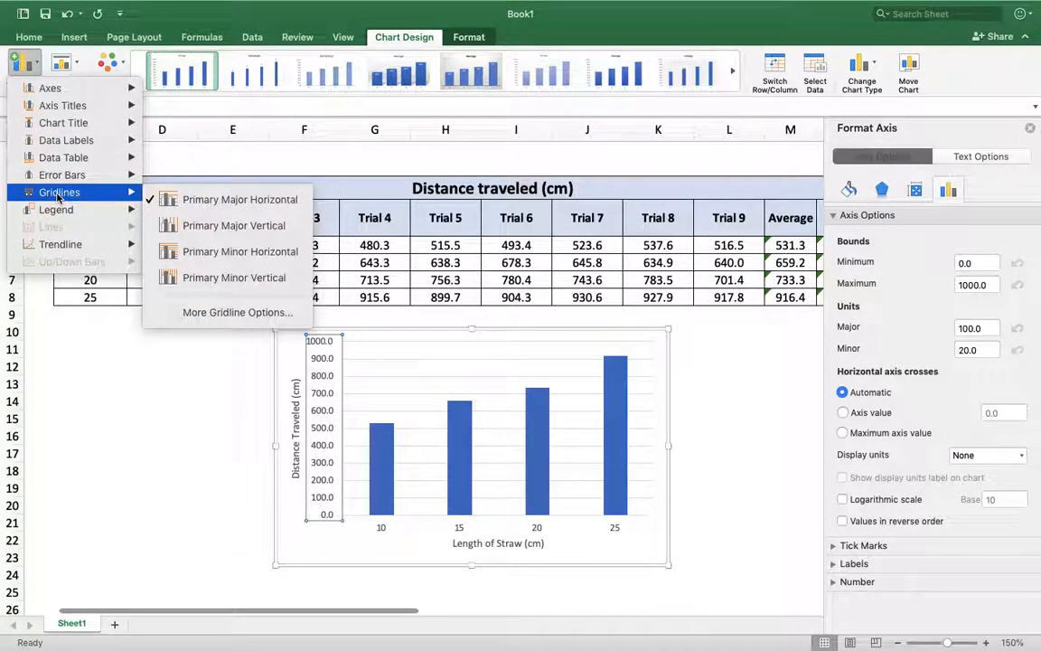
pyautogui.click(190, 256)
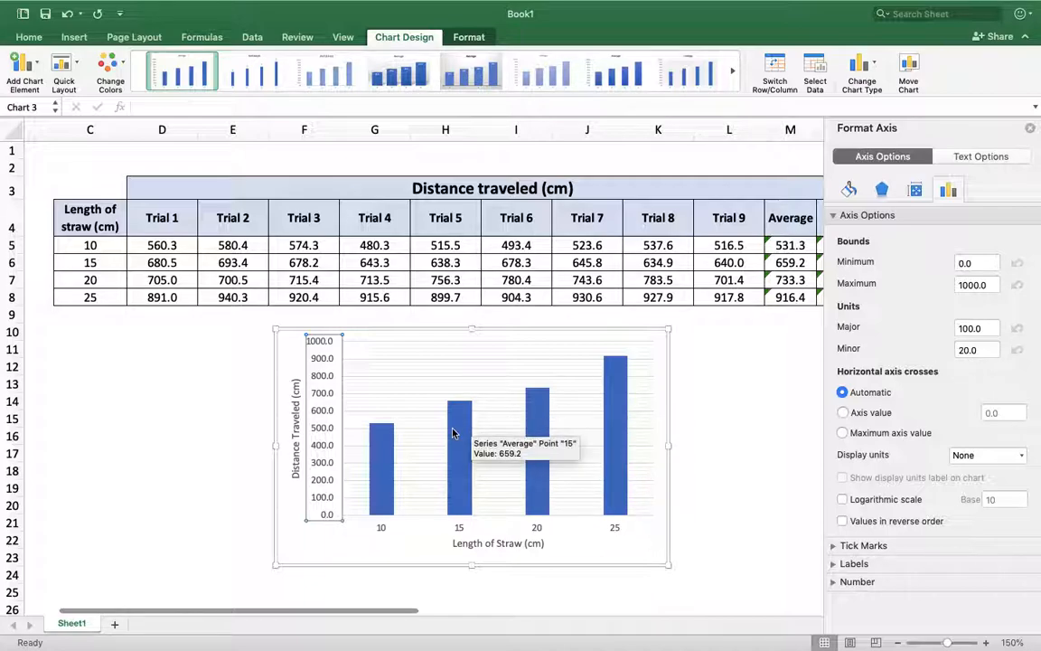
# - Add capped vertical error bars in both directions to the Average columns, with an error amount of 1.0 standard deviation
pyautogui.click(23, 71)
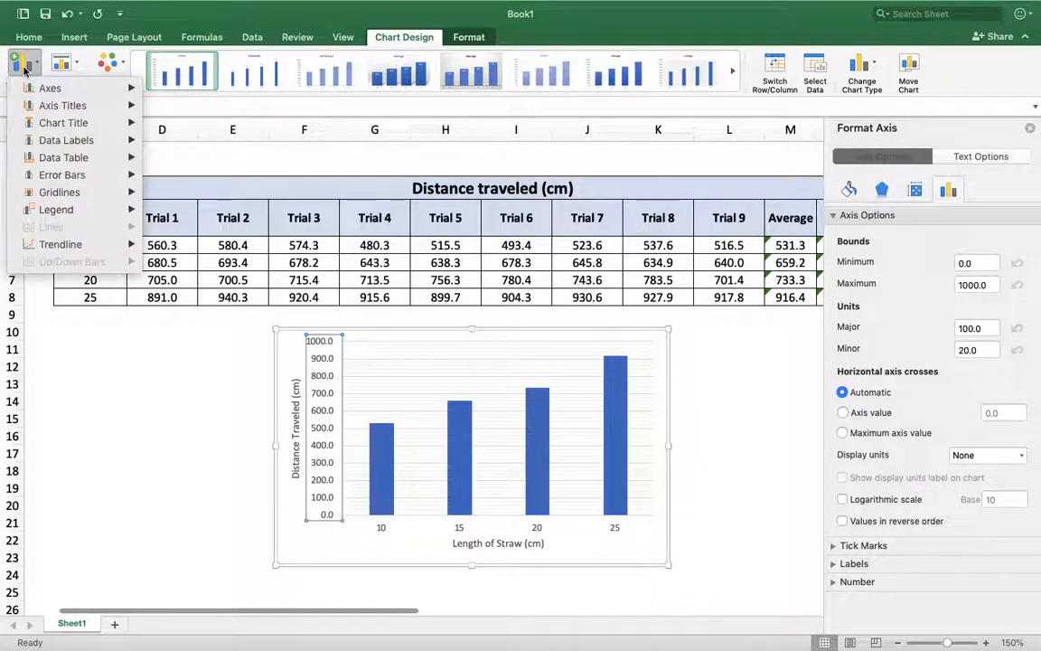
pyautogui.moveTo(39, 171)
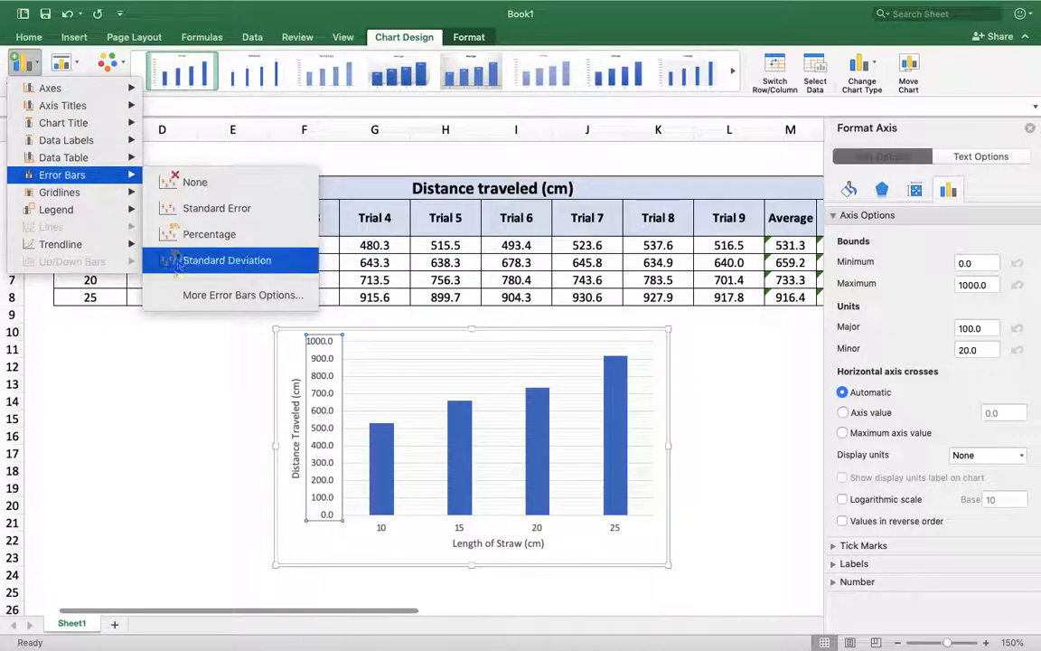
pyautogui.click(217, 295)
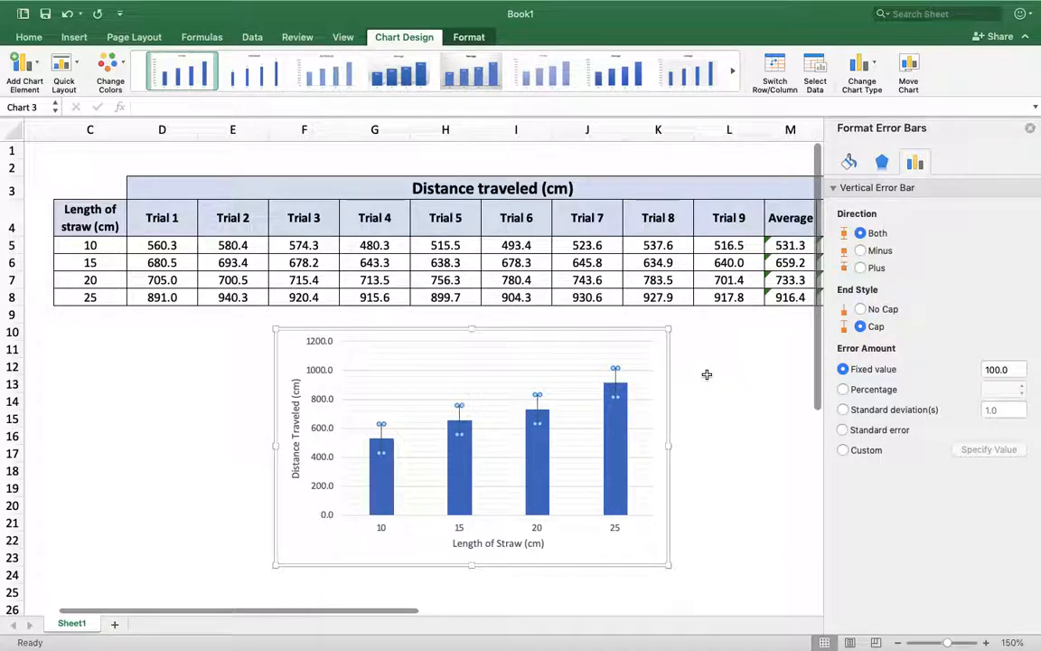
pyautogui.hscroll(2, 706, 374)
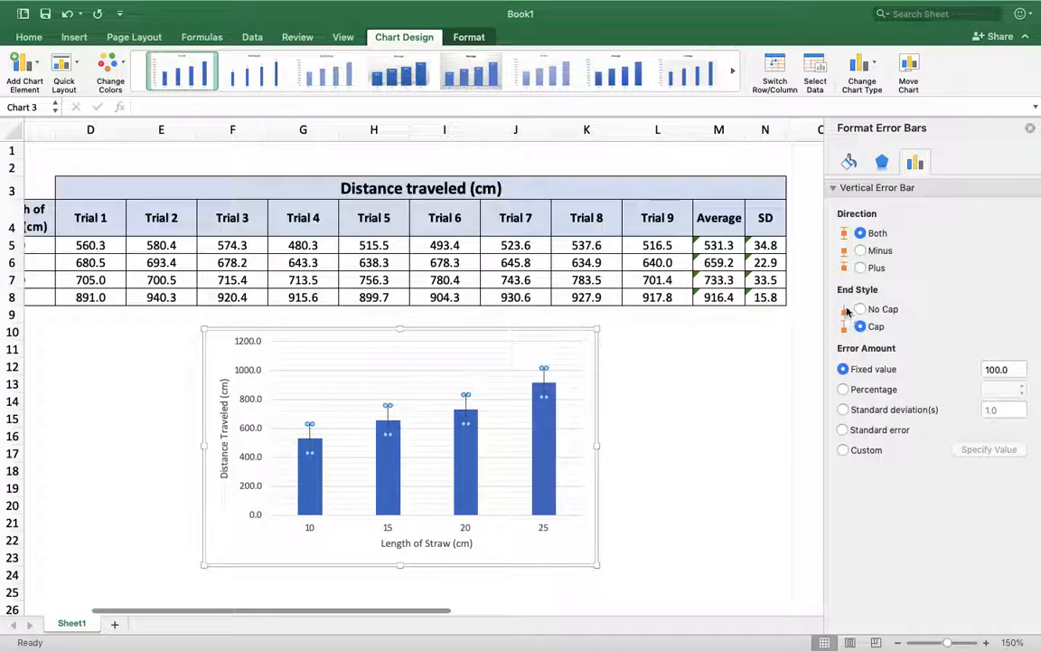
pyautogui.click(843, 410)
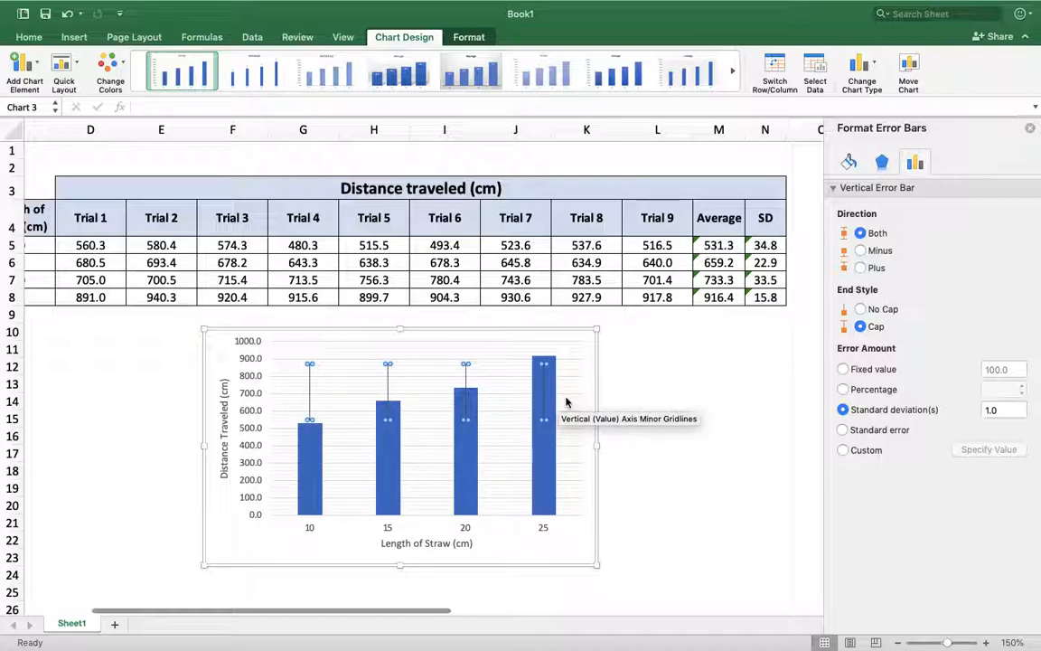
# - Switch the error amount to custom and set the positive error value to the SD cells N5:N8
pyautogui.click(843, 451)
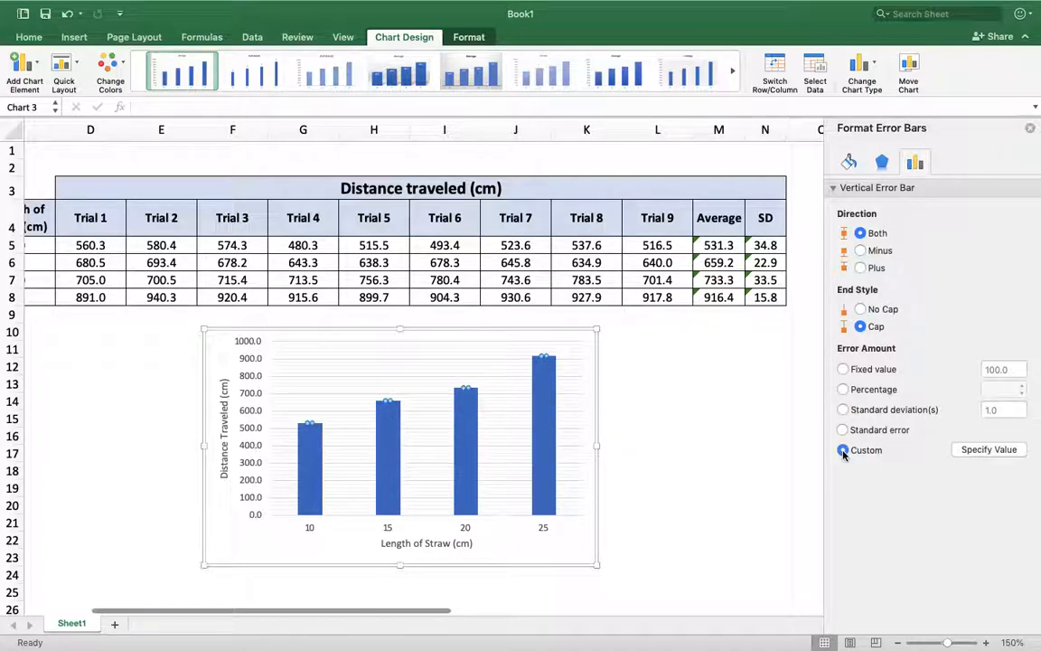
pyautogui.click(974, 450)
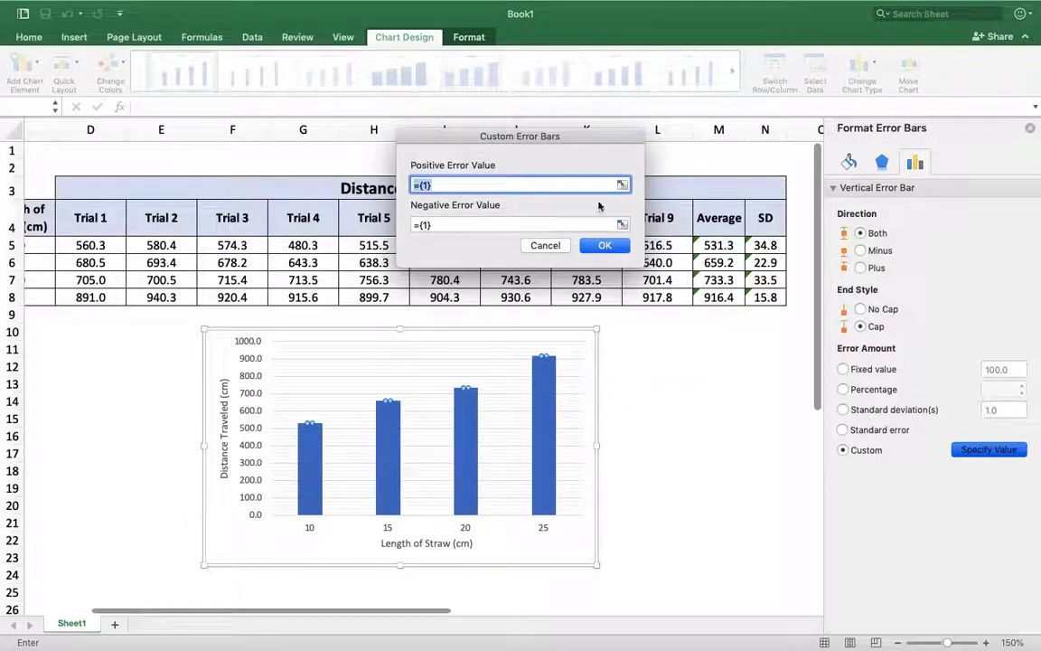
pyautogui.click(622, 185)
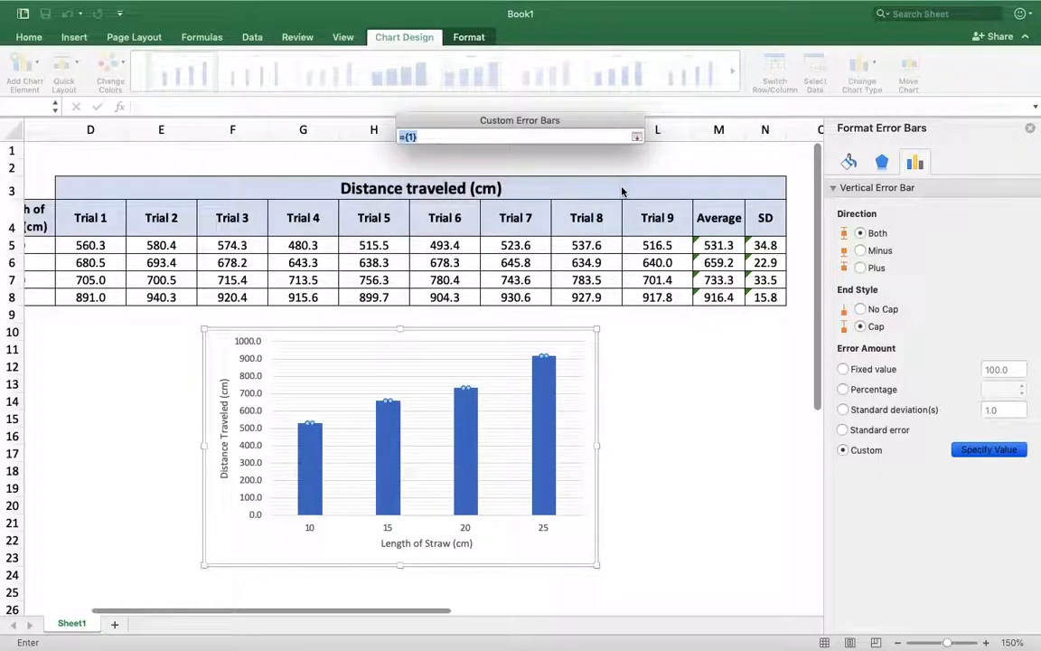
pyautogui.moveTo(764, 245); pyautogui.dragTo(766, 296)
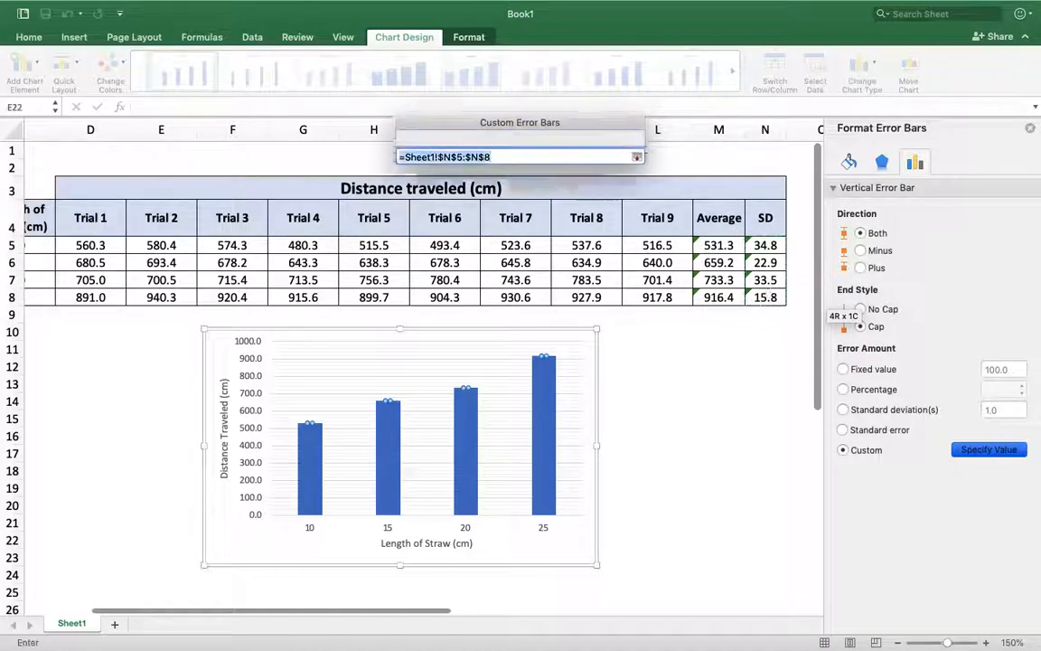
pyautogui.press('Return')
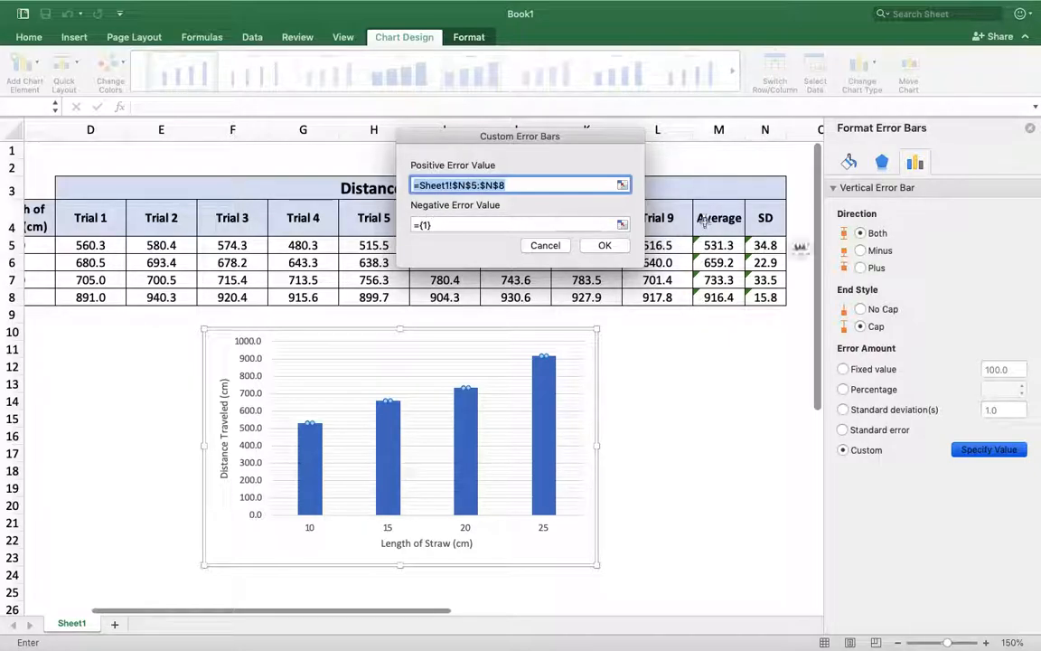
# - Set the negative error value to the SD cells N5:N8 and apply the custom error bars
pyautogui.click(622, 225)
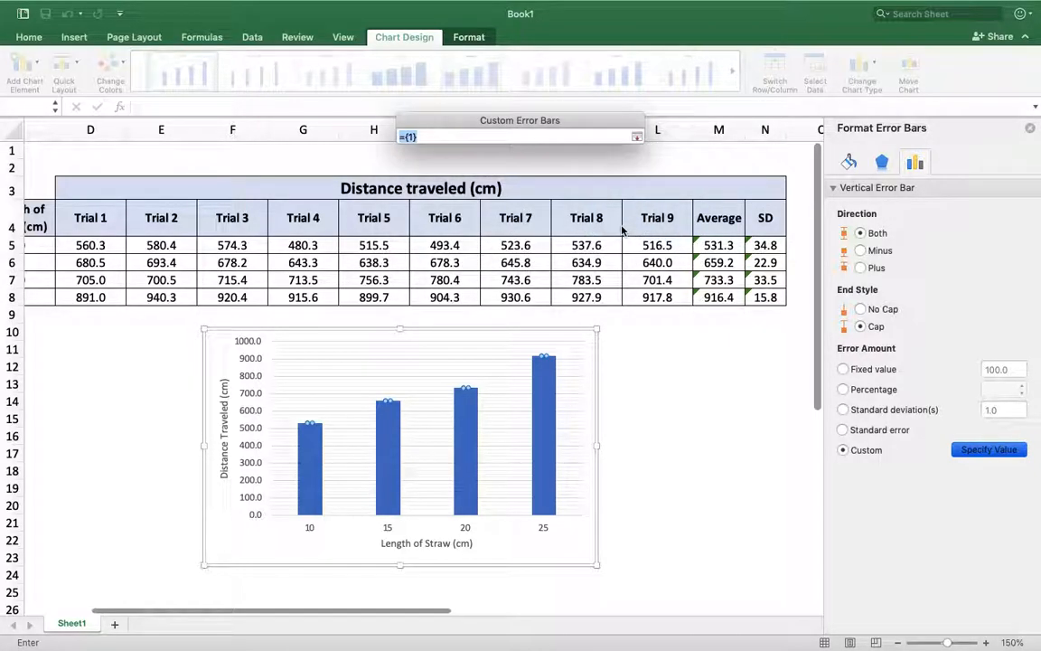
pyautogui.moveTo(765, 246); pyautogui.dragTo(765, 298)
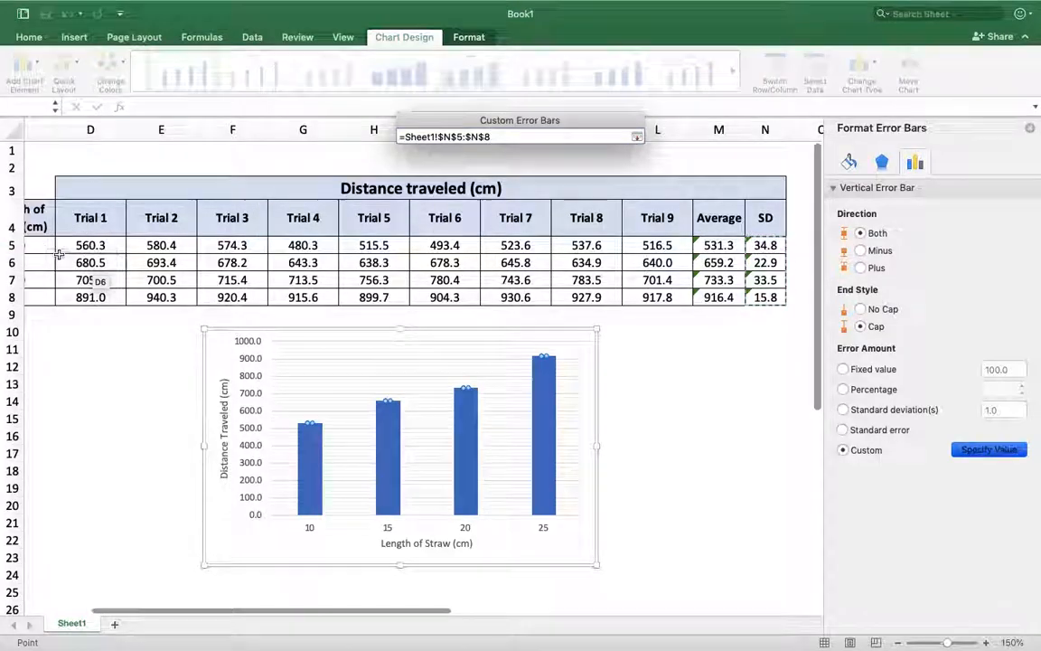
pyautogui.hscroll(-3, 58, 260)
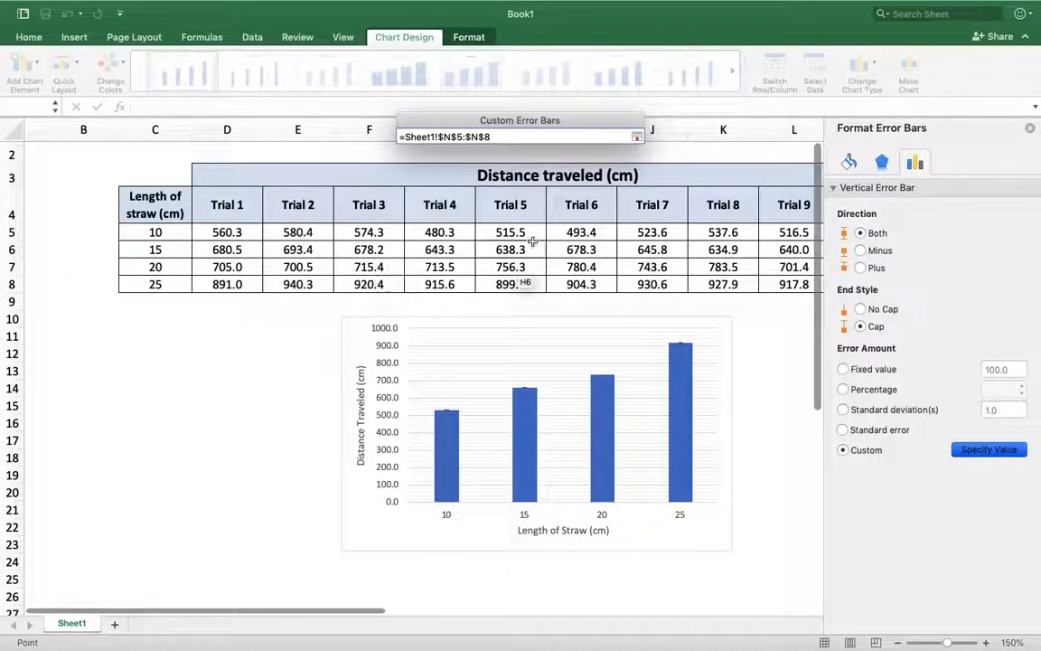
pyautogui.press('Return')
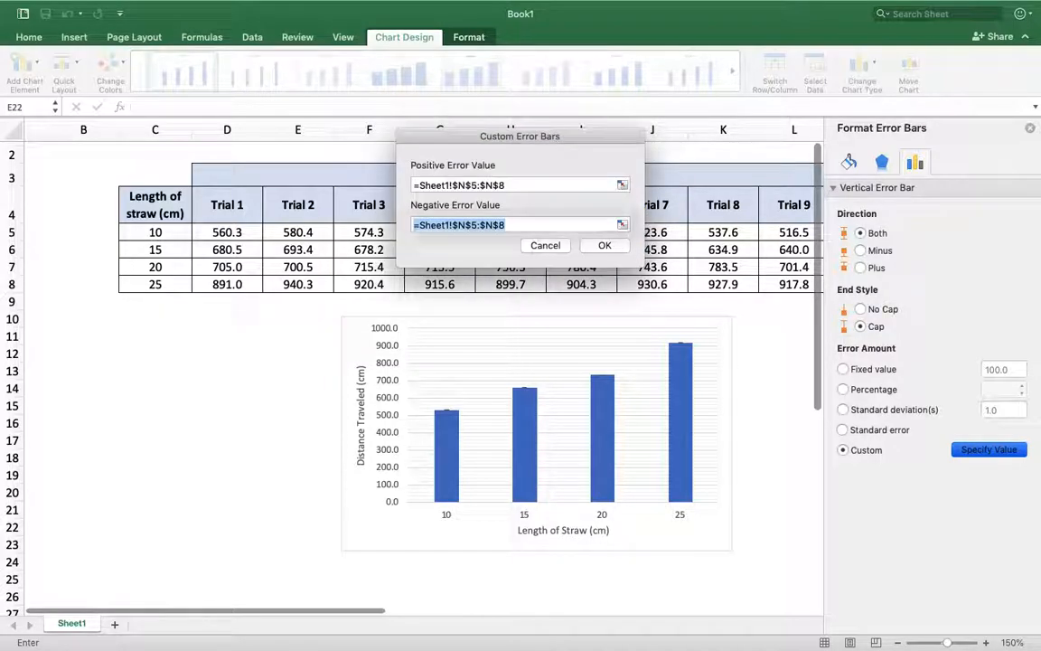
pyautogui.click(598, 248)
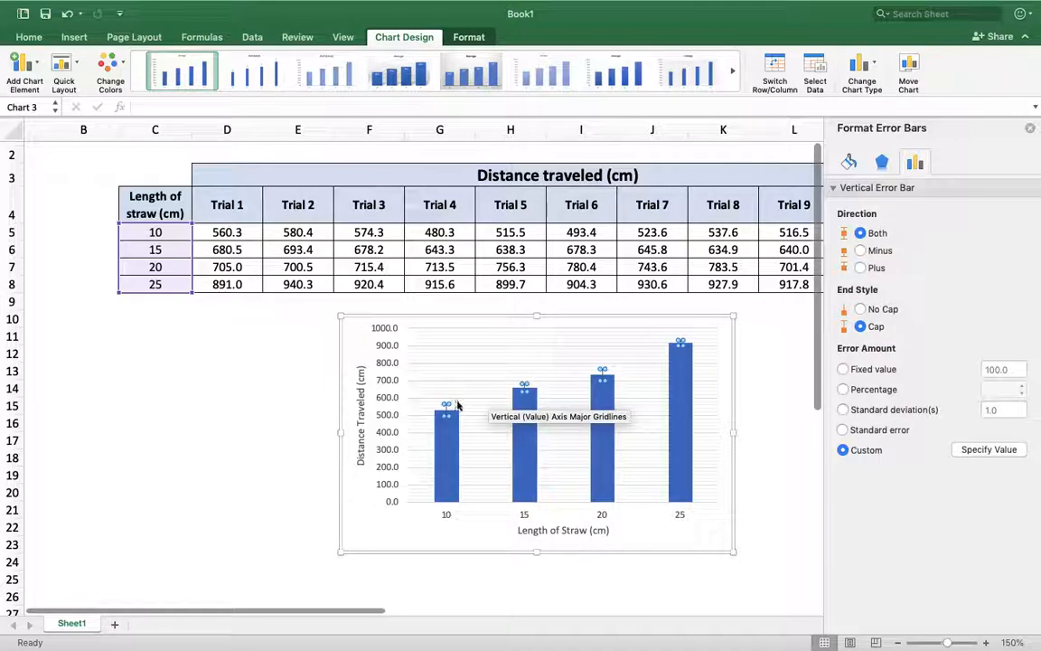
# - Compare the error bars on the chart's columns with the SD and trial values in the table
pyautogui.click(478, 531)
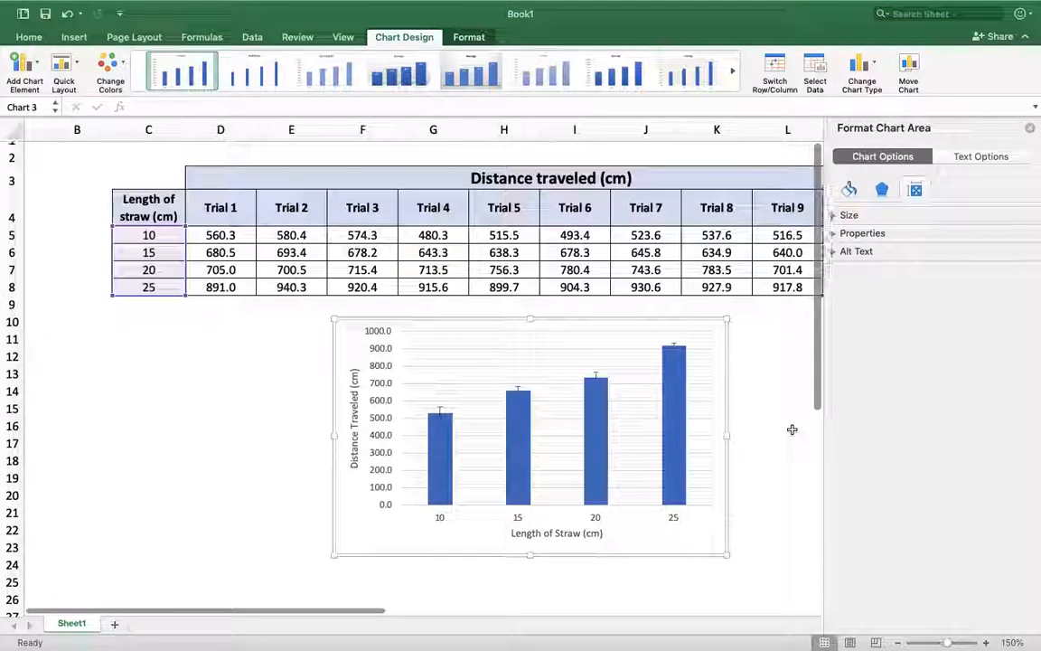
pyautogui.hscroll(3, 791, 429)
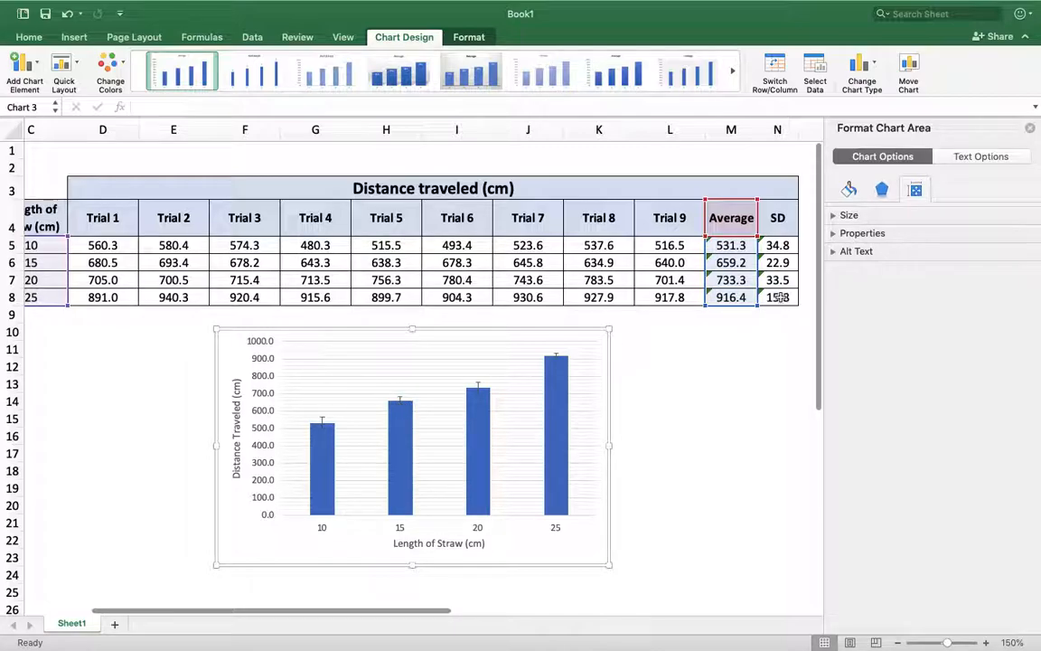
pyautogui.hscroll(-1, 779, 301)
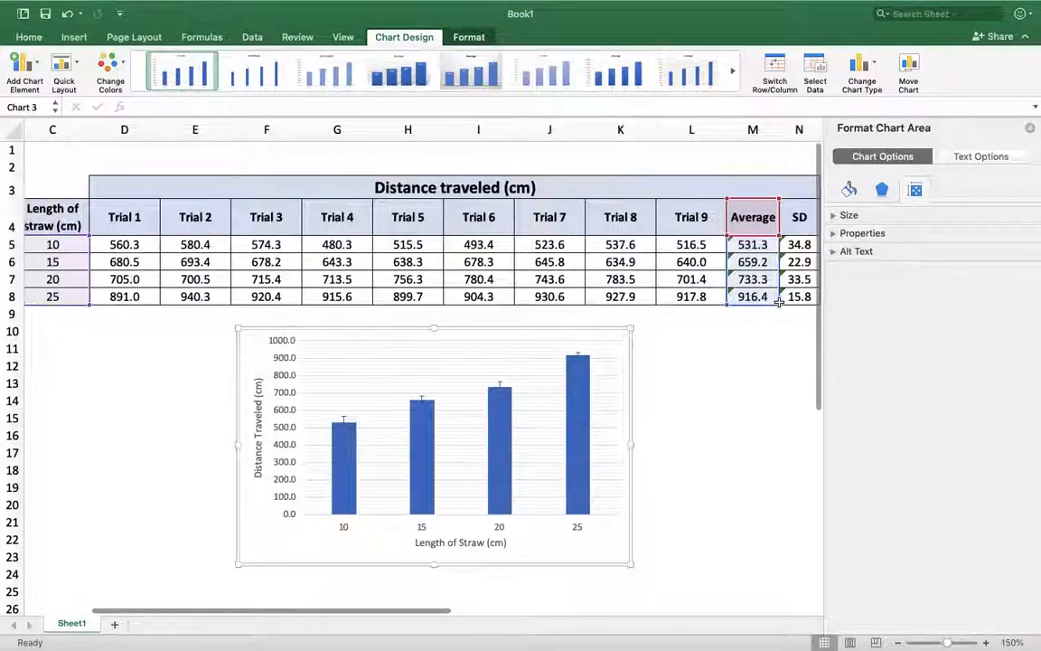
pyautogui.hscroll(1, 779, 301)
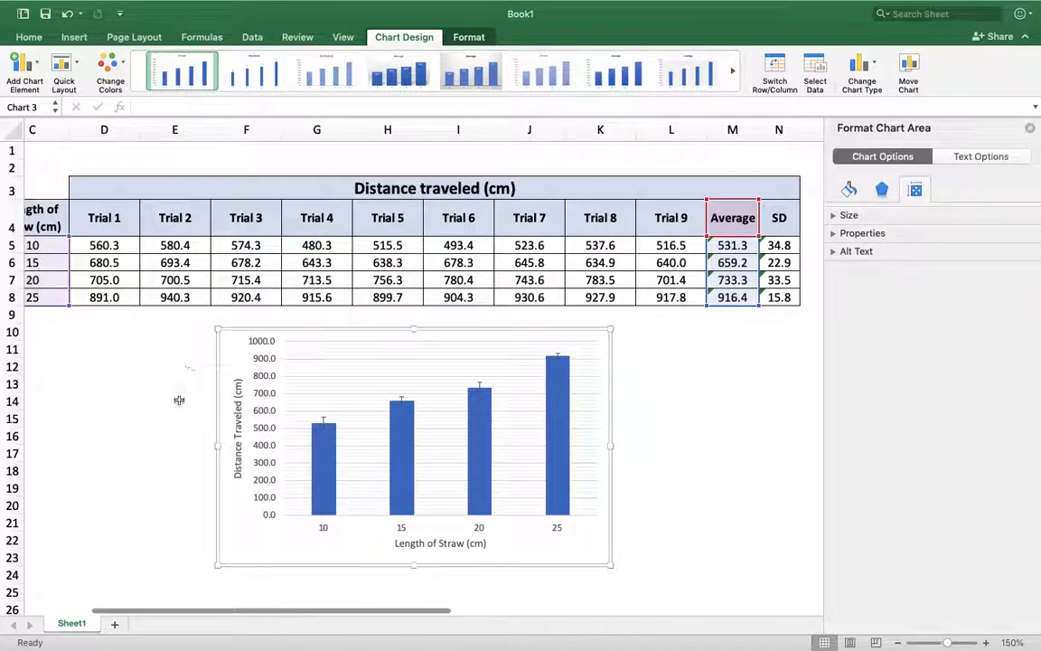
pyautogui.hscroll(-2, 179, 395)
pyautogui.hscroll(3, 179, 395)
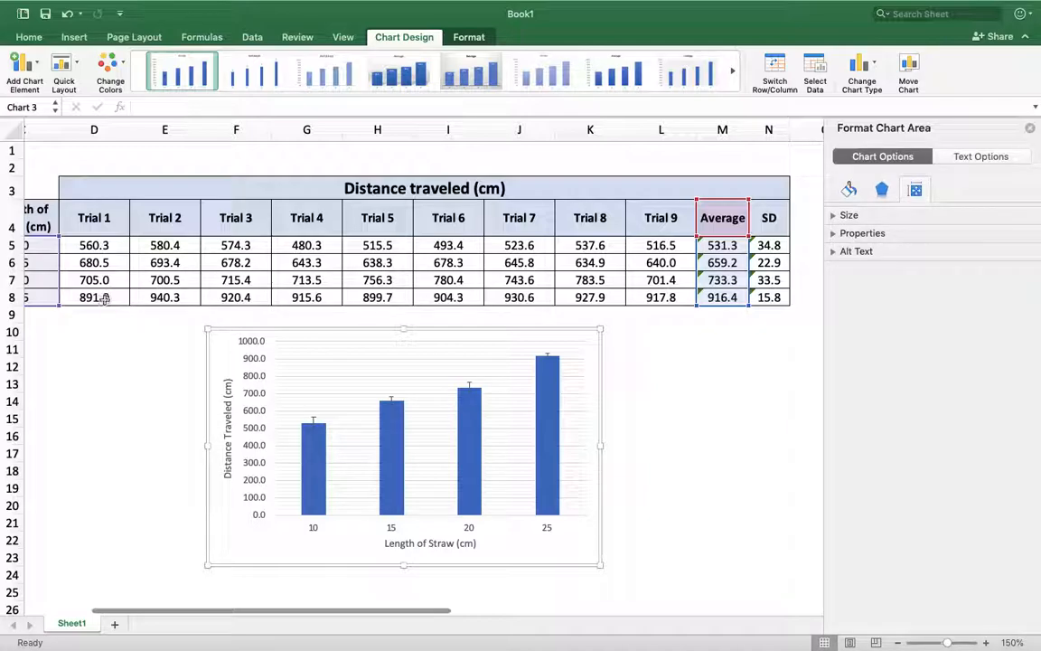
# - Set the Trial 1 distance for the 25 cm straw (cell D8) to 1891.0
pyautogui.doubleClick(76, 298)
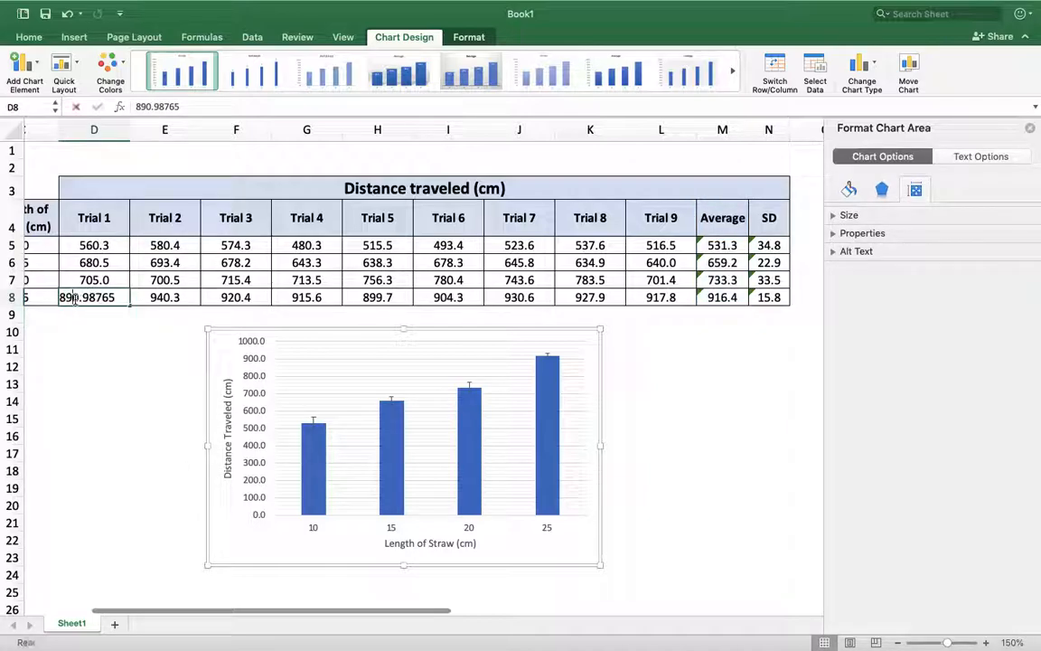
pyautogui.doubleClick(118, 299)
pyautogui.write('1891.0')
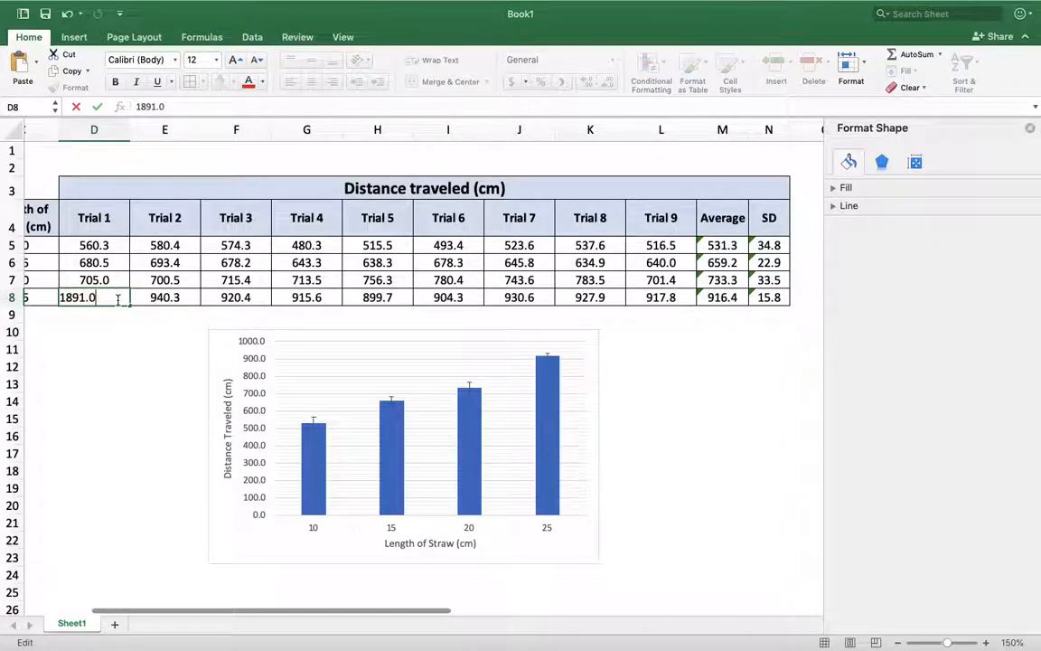
pyautogui.press('Return')
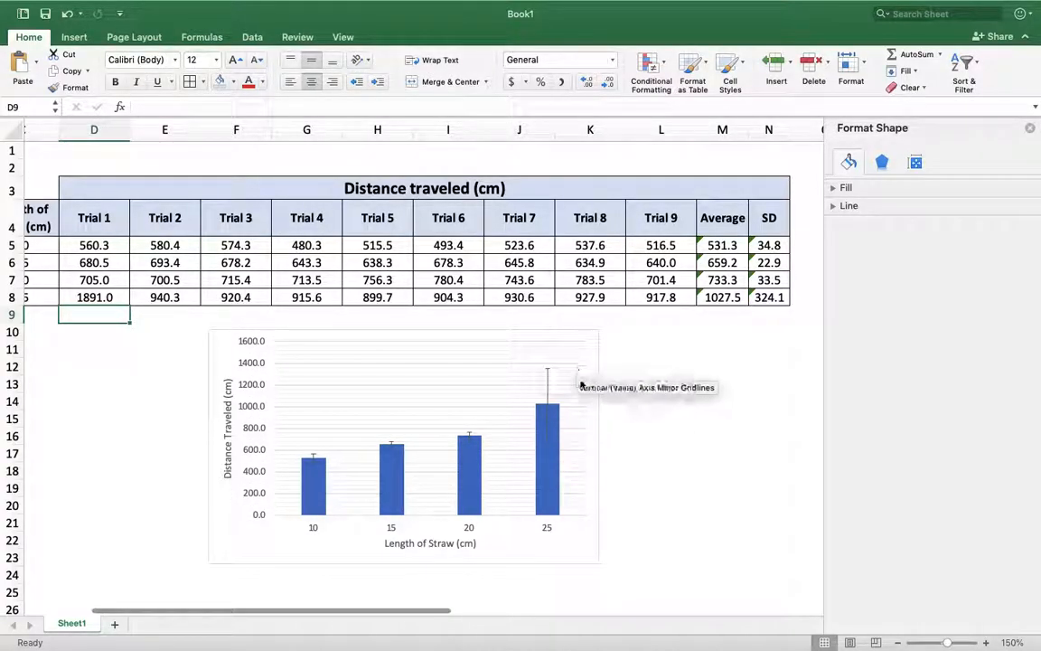
pyautogui.moveTo(544, 465)
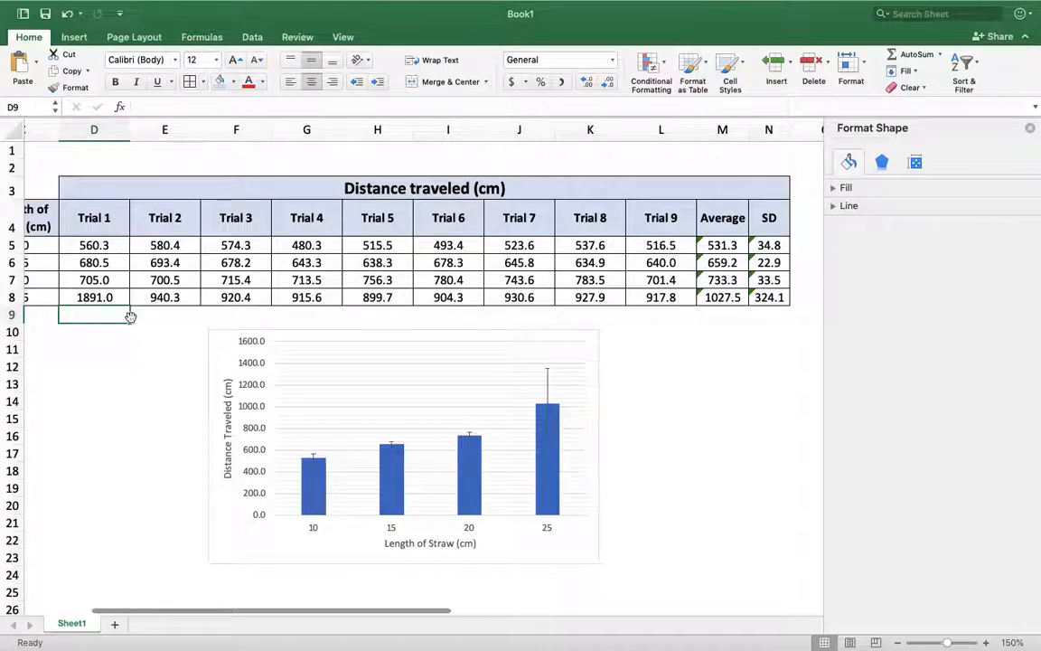
pyautogui.click(226, 544)
pyautogui.rightClick(227, 545)
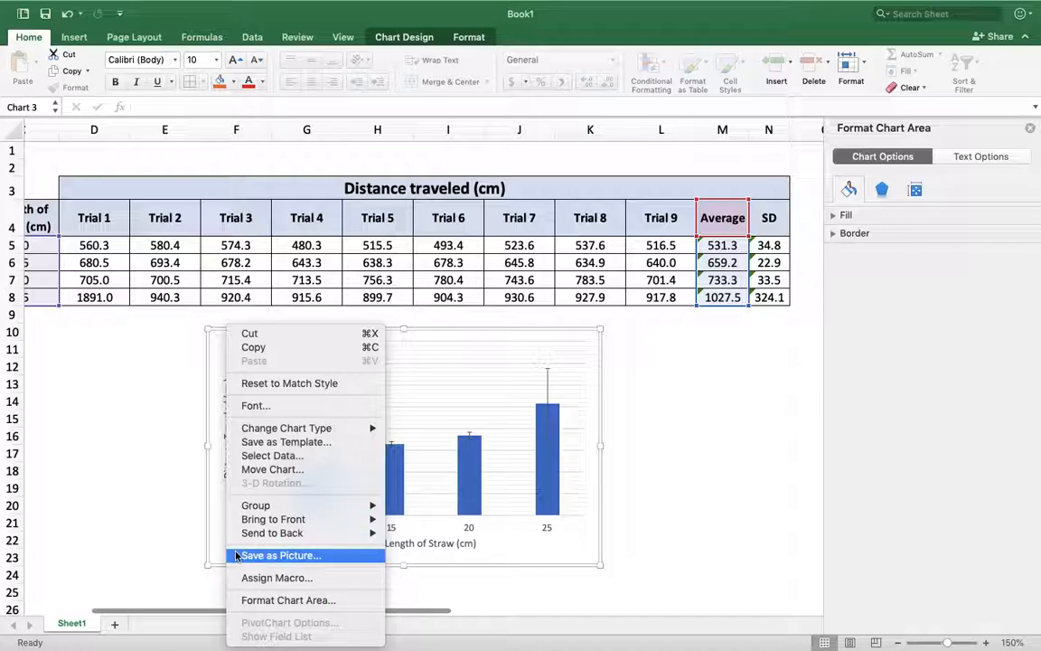
pyautogui.click(165, 464)
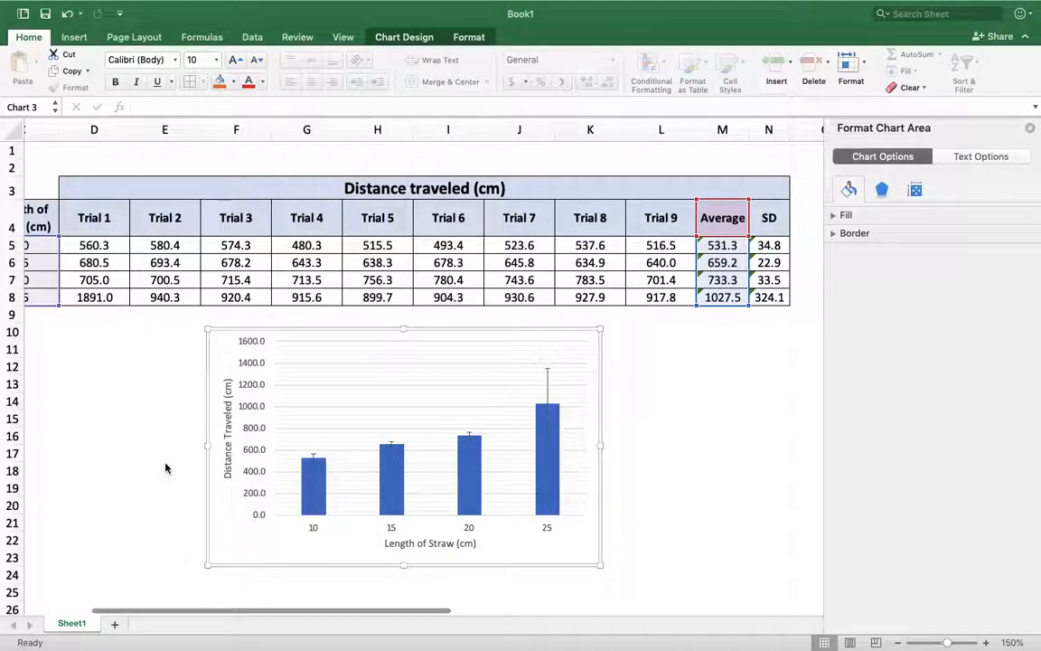
pyautogui.click(157, 436)
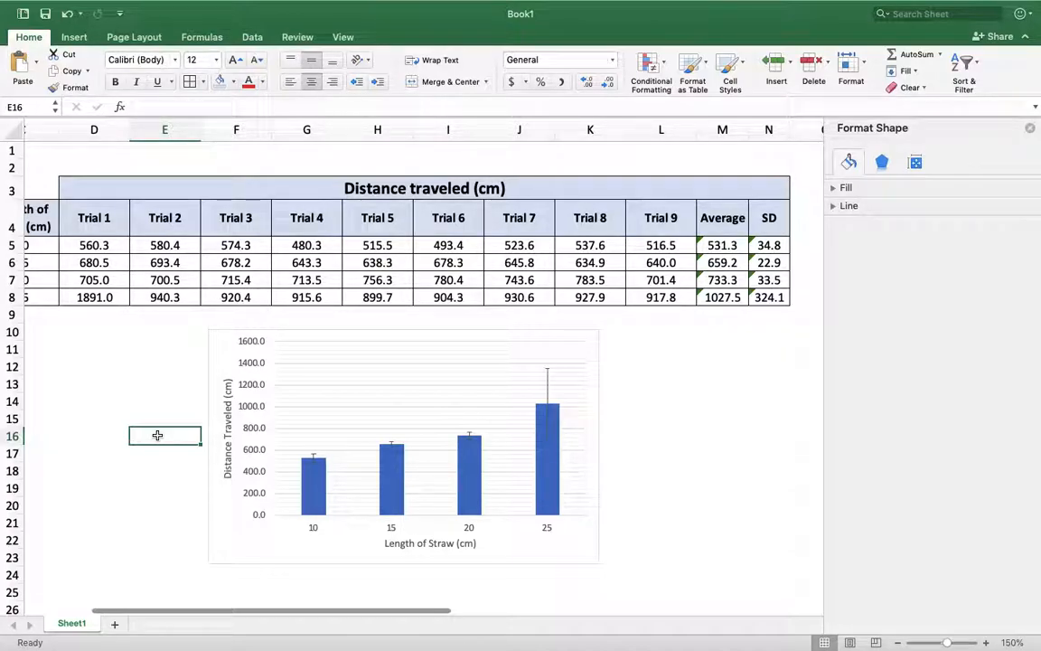
pyautogui.hscroll(-2, 157, 436)
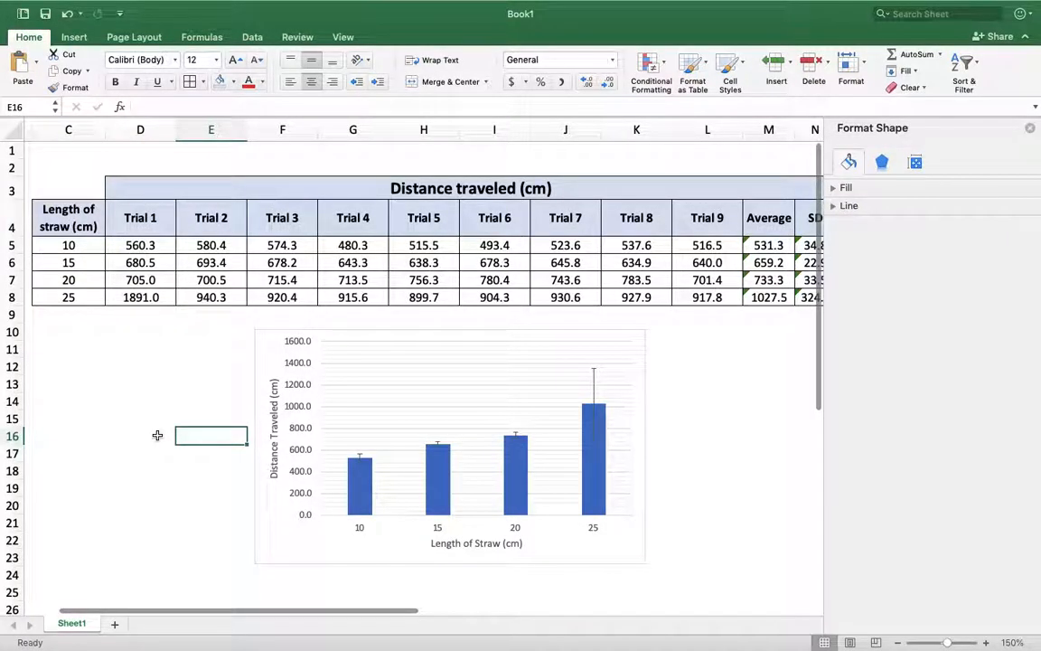